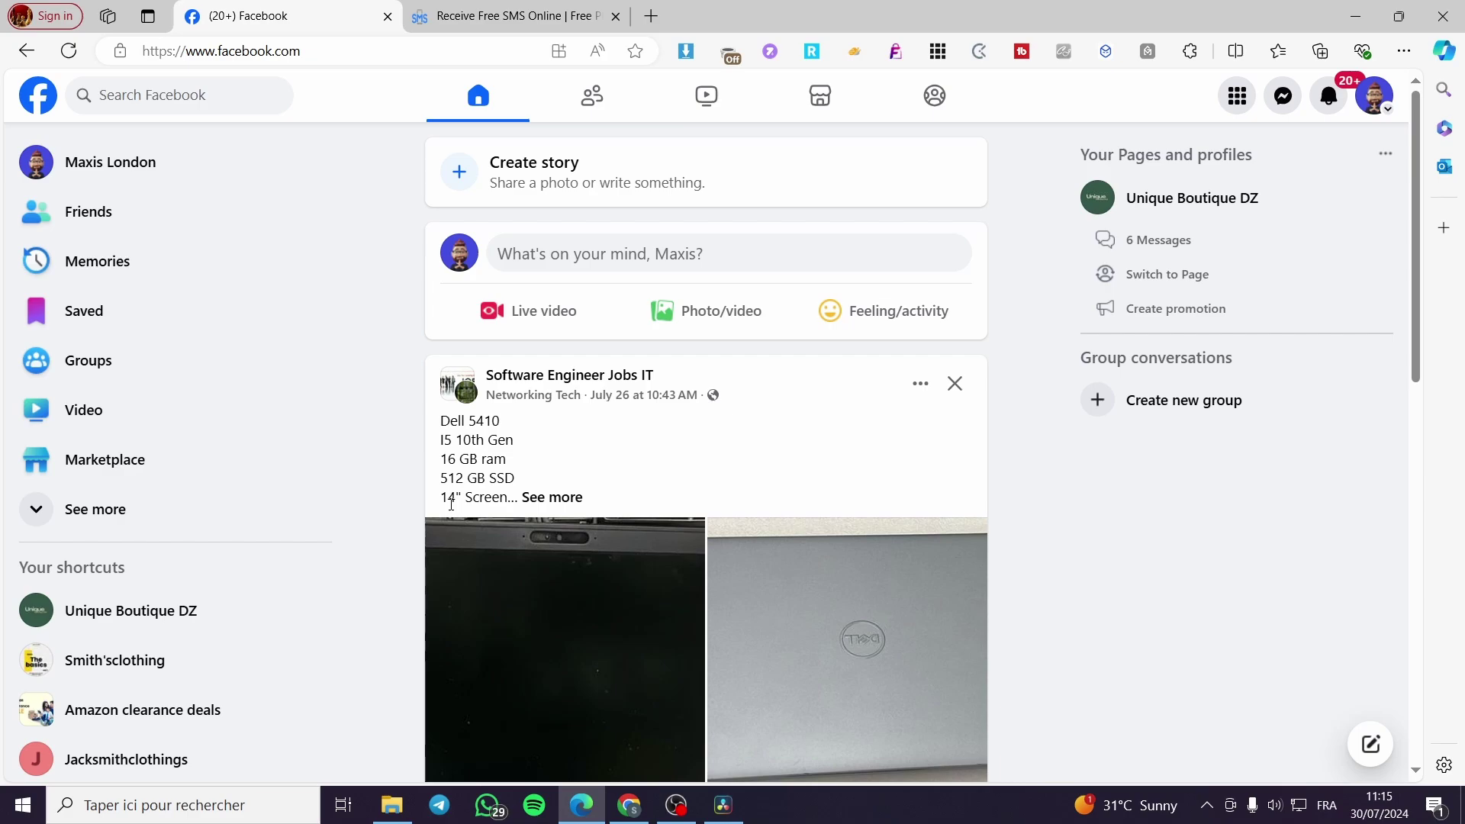
scroll(1182, 523, "down", 5)
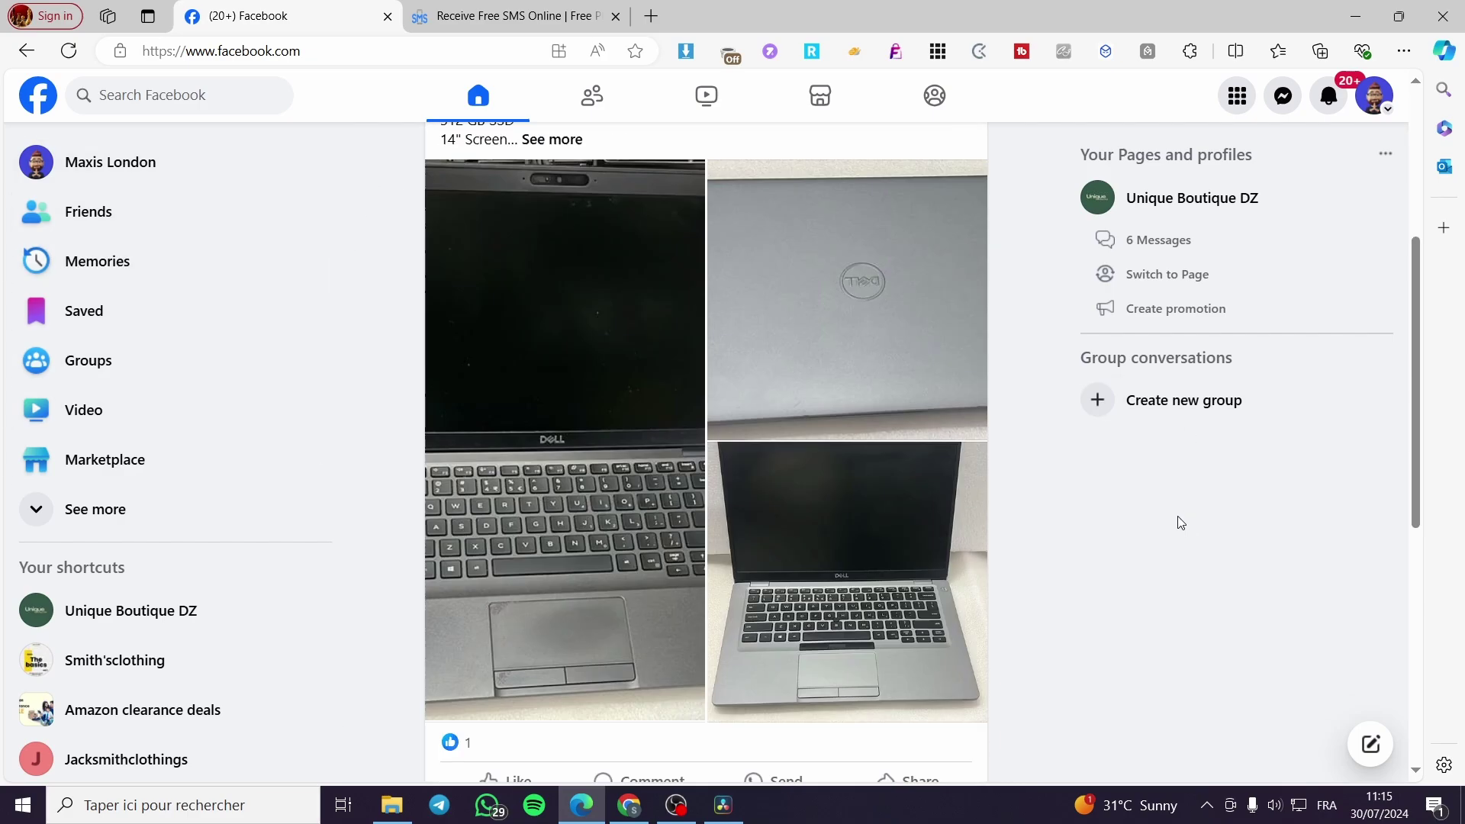
scroll(1170, 515, "down", 5)
scroll(1170, 515, "up", 10)
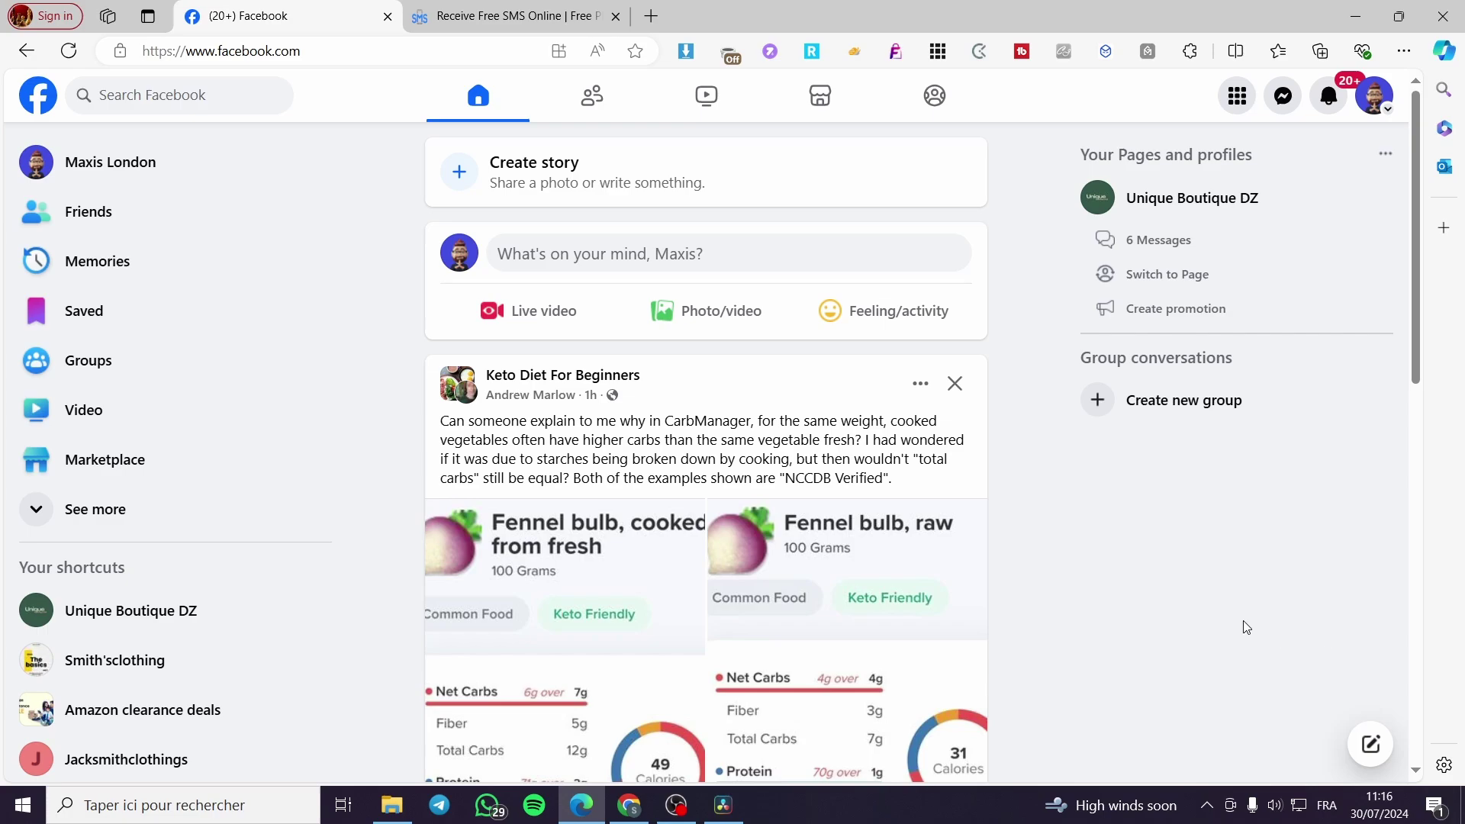
Expand the full list of Facebook shortcuts and open the overview of managed Pages
left_click(130, 502)
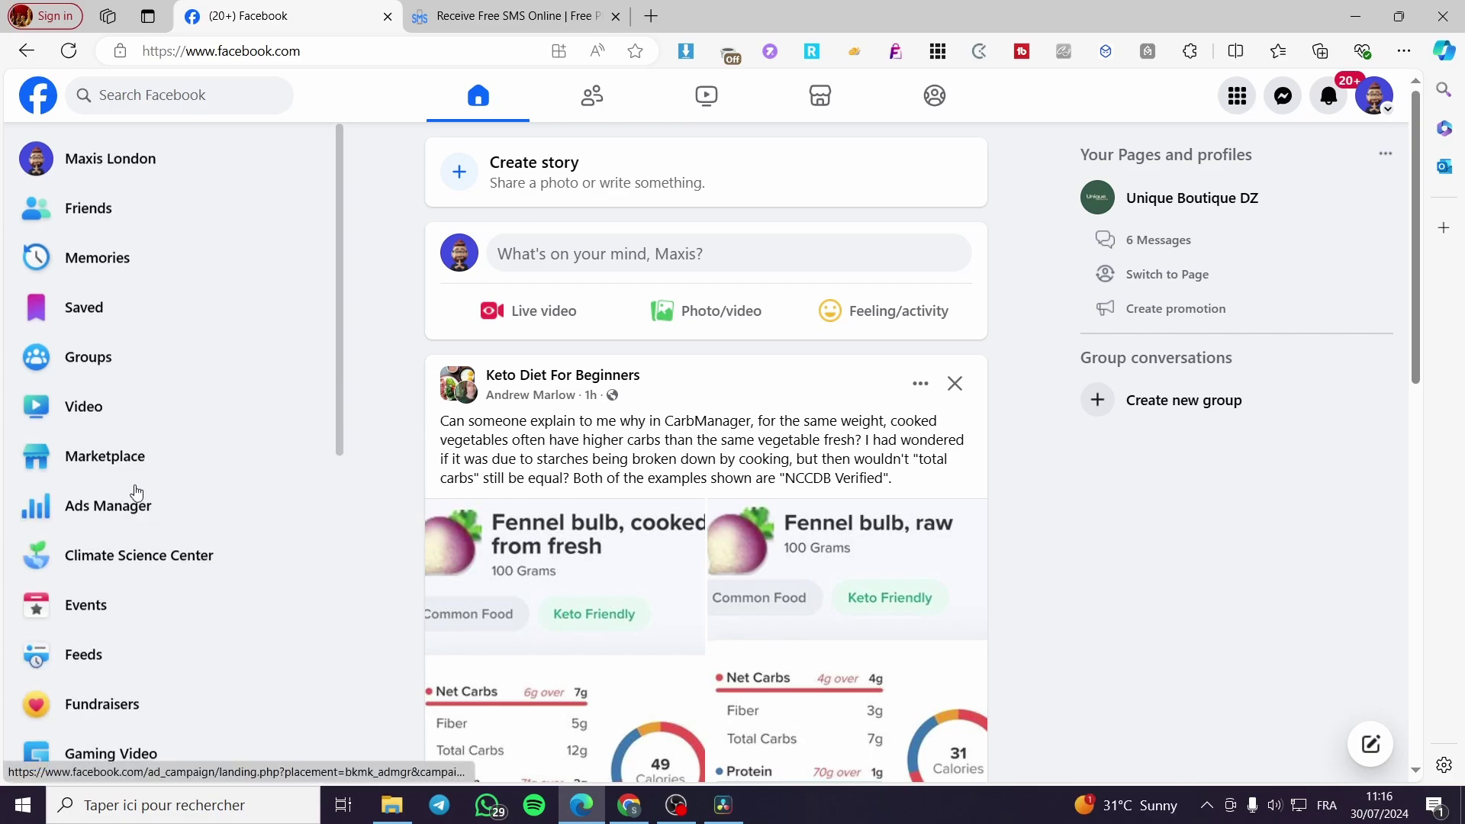
scroll(145, 427, "down", 3)
scroll(155, 374, "down", 5)
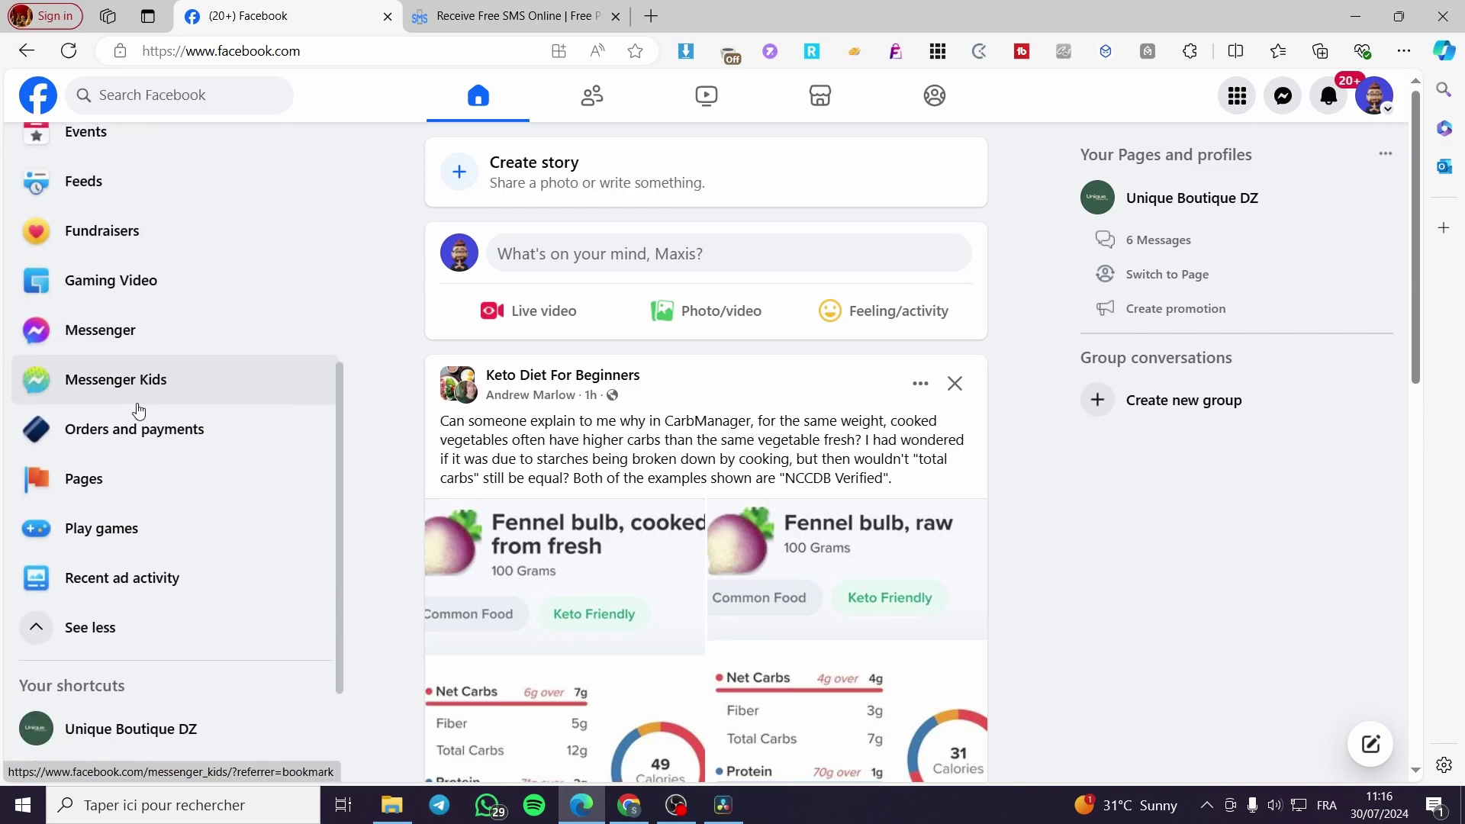
left_click(103, 481)
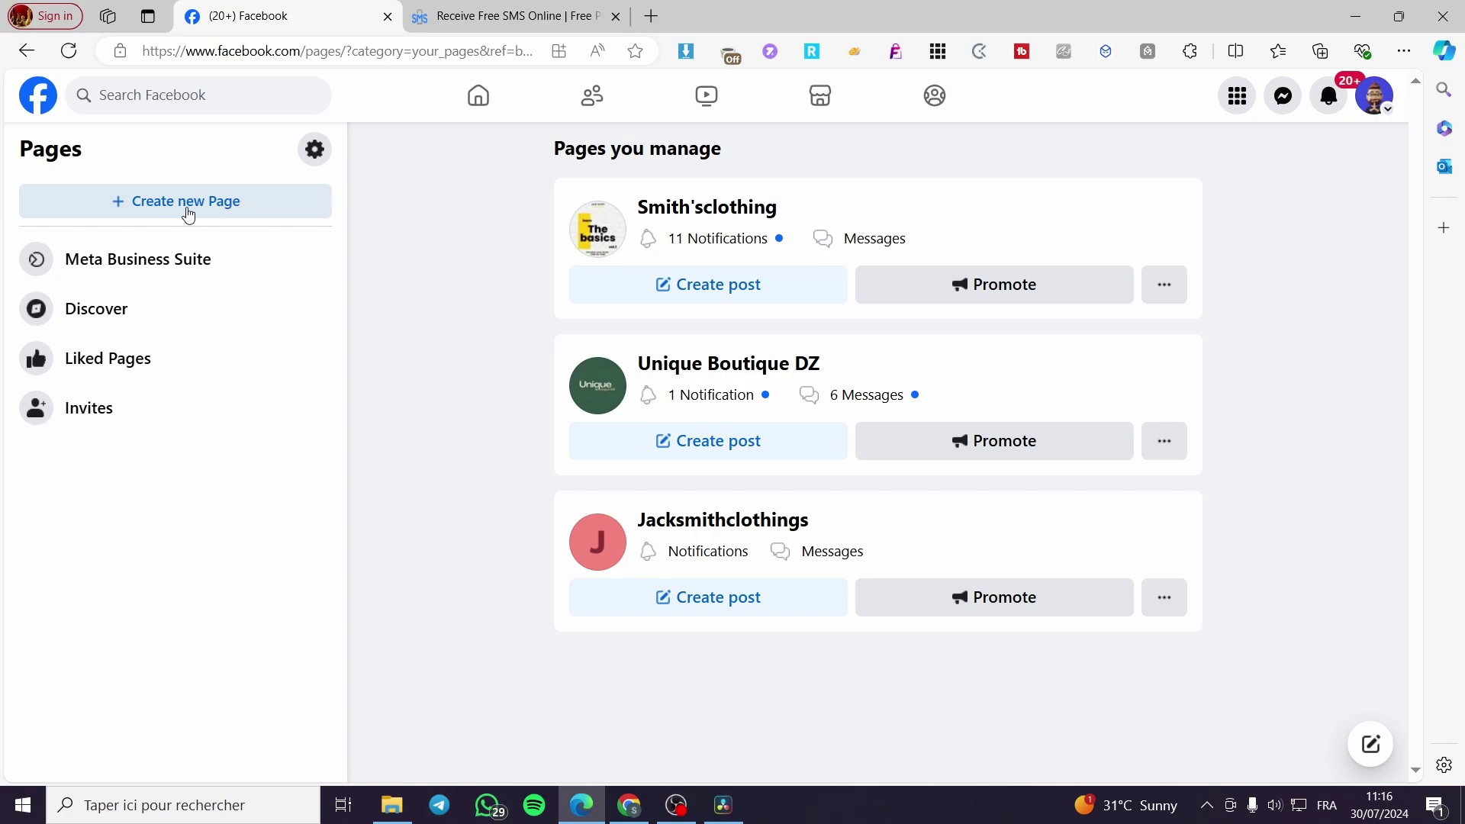
Review the fields and preview of the new Page creation form, and close it without creating a Page
left_click(222, 210)
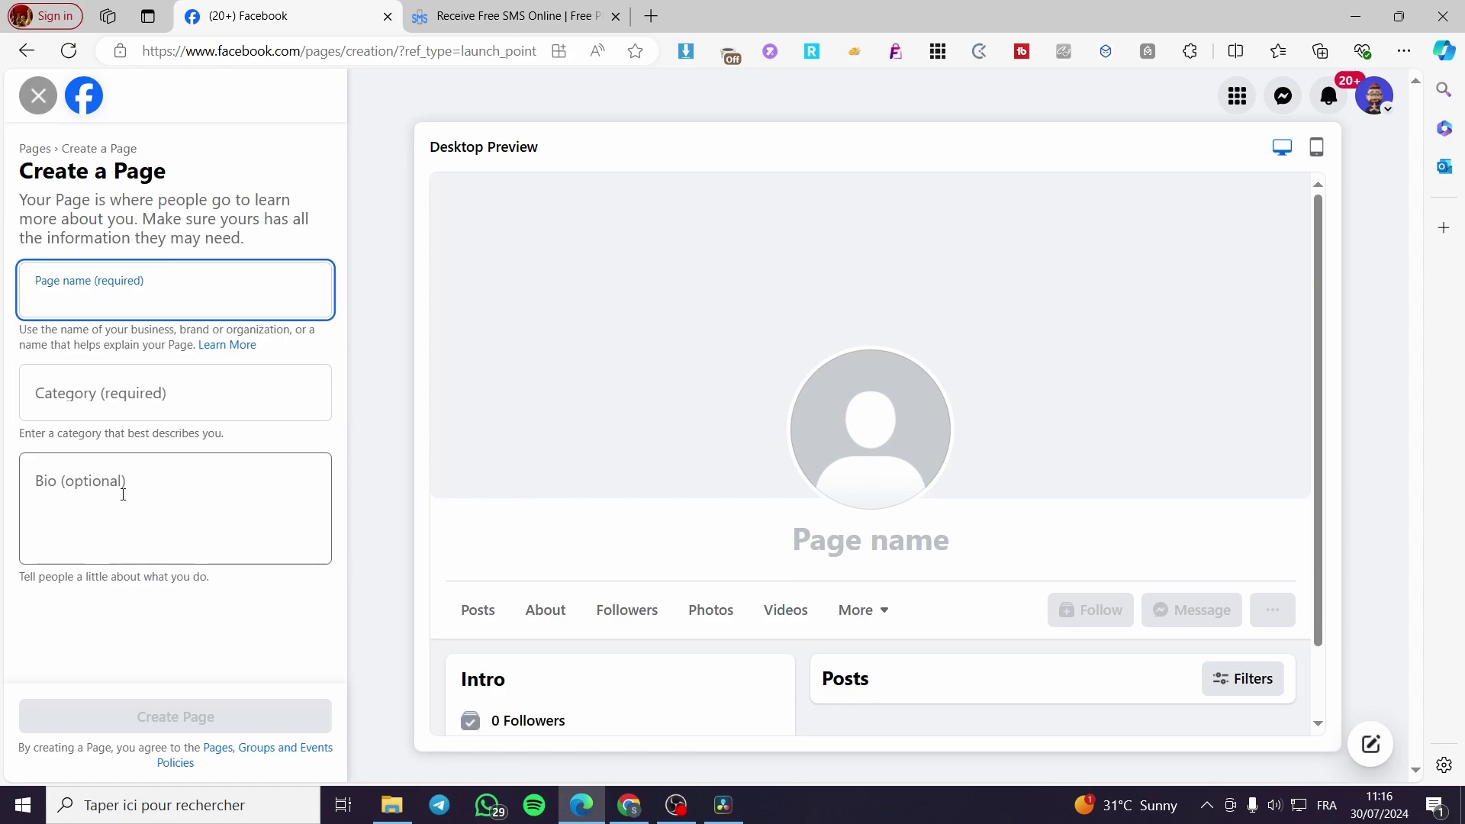
scroll(704, 618, "down", 1)
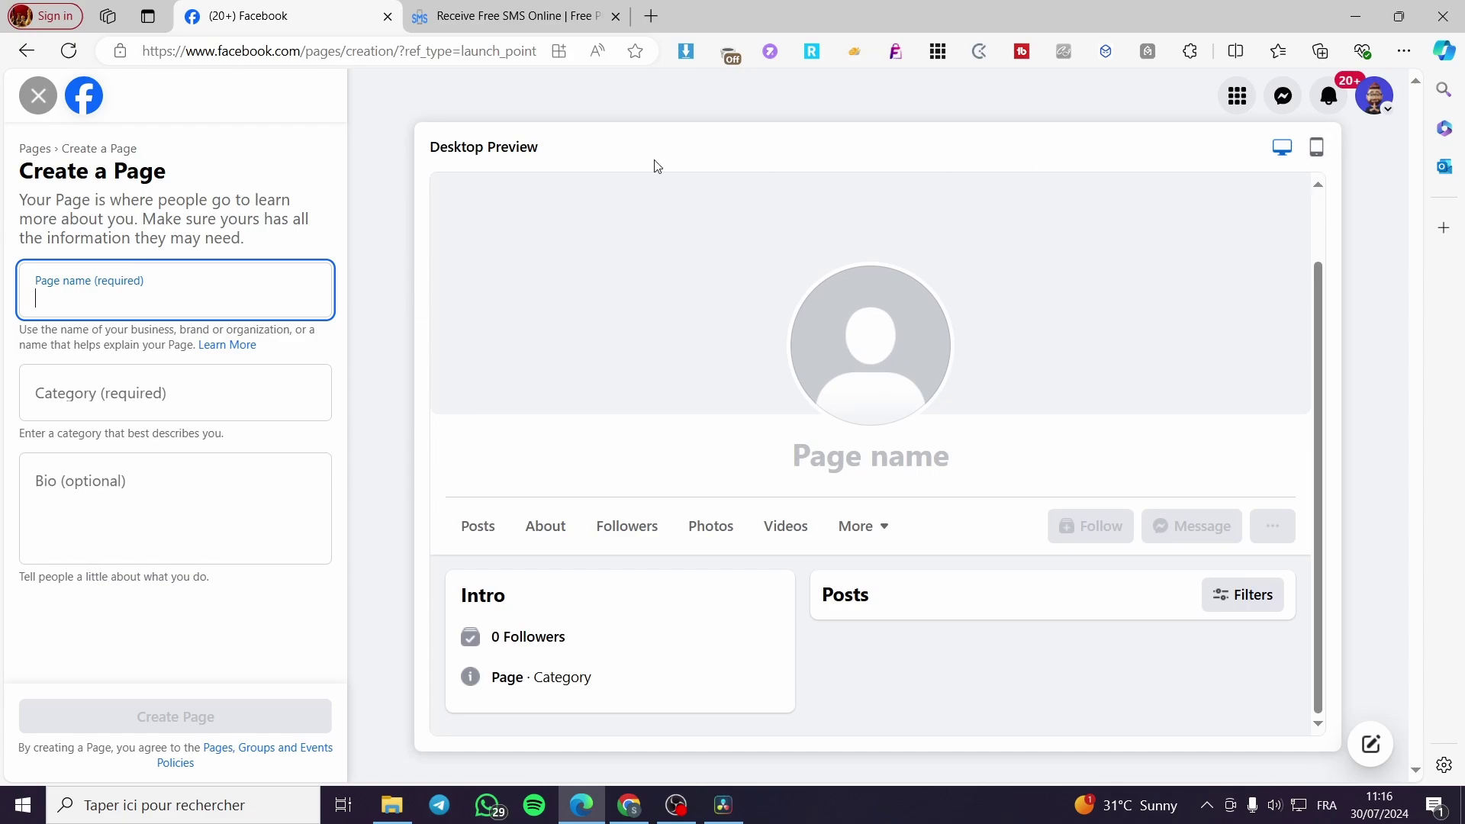
left_click(37, 95)
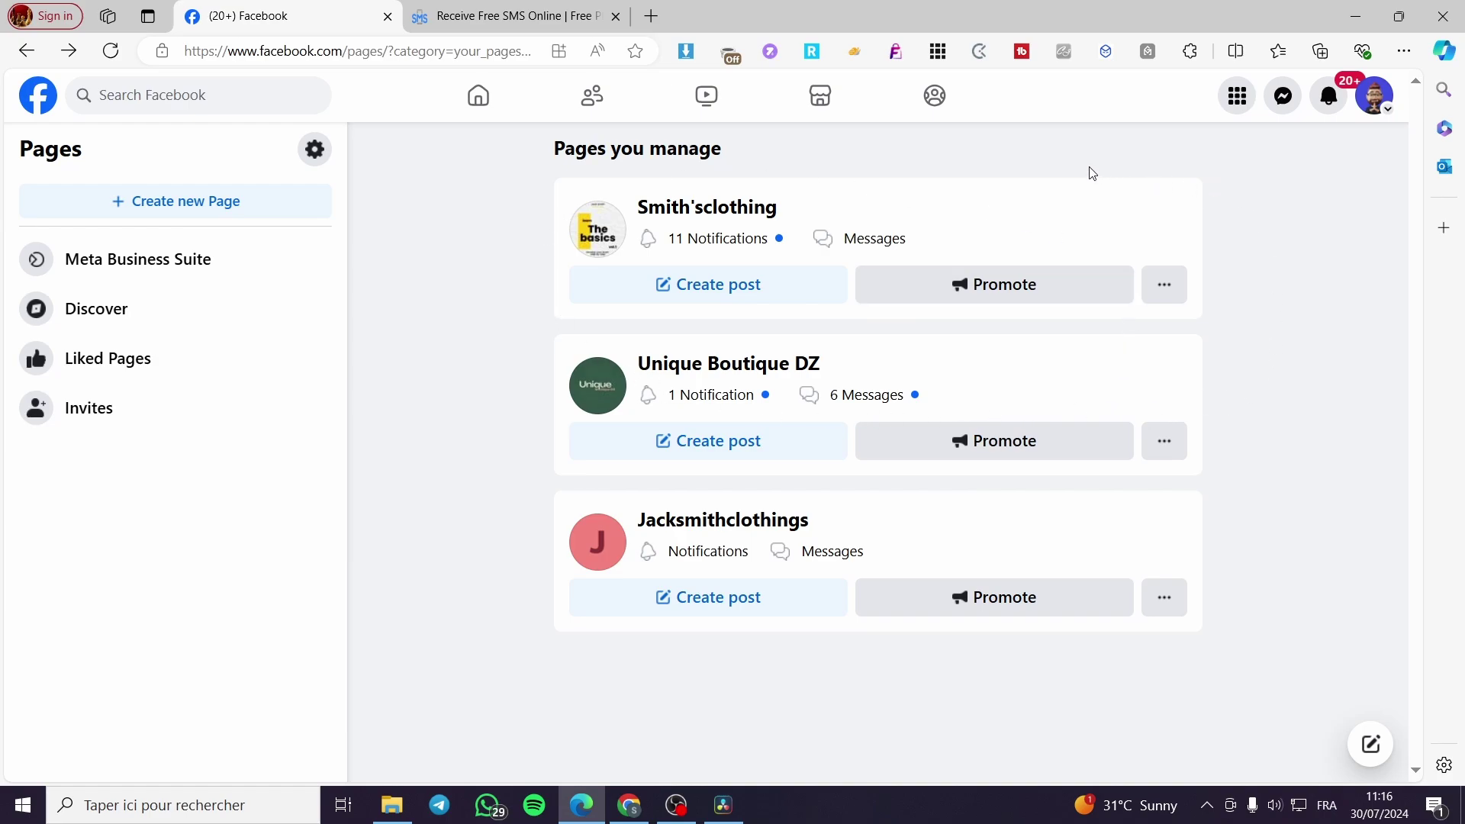
Open the Smith'sclothing Page and switch into its profile to manage it
left_click(733, 219)
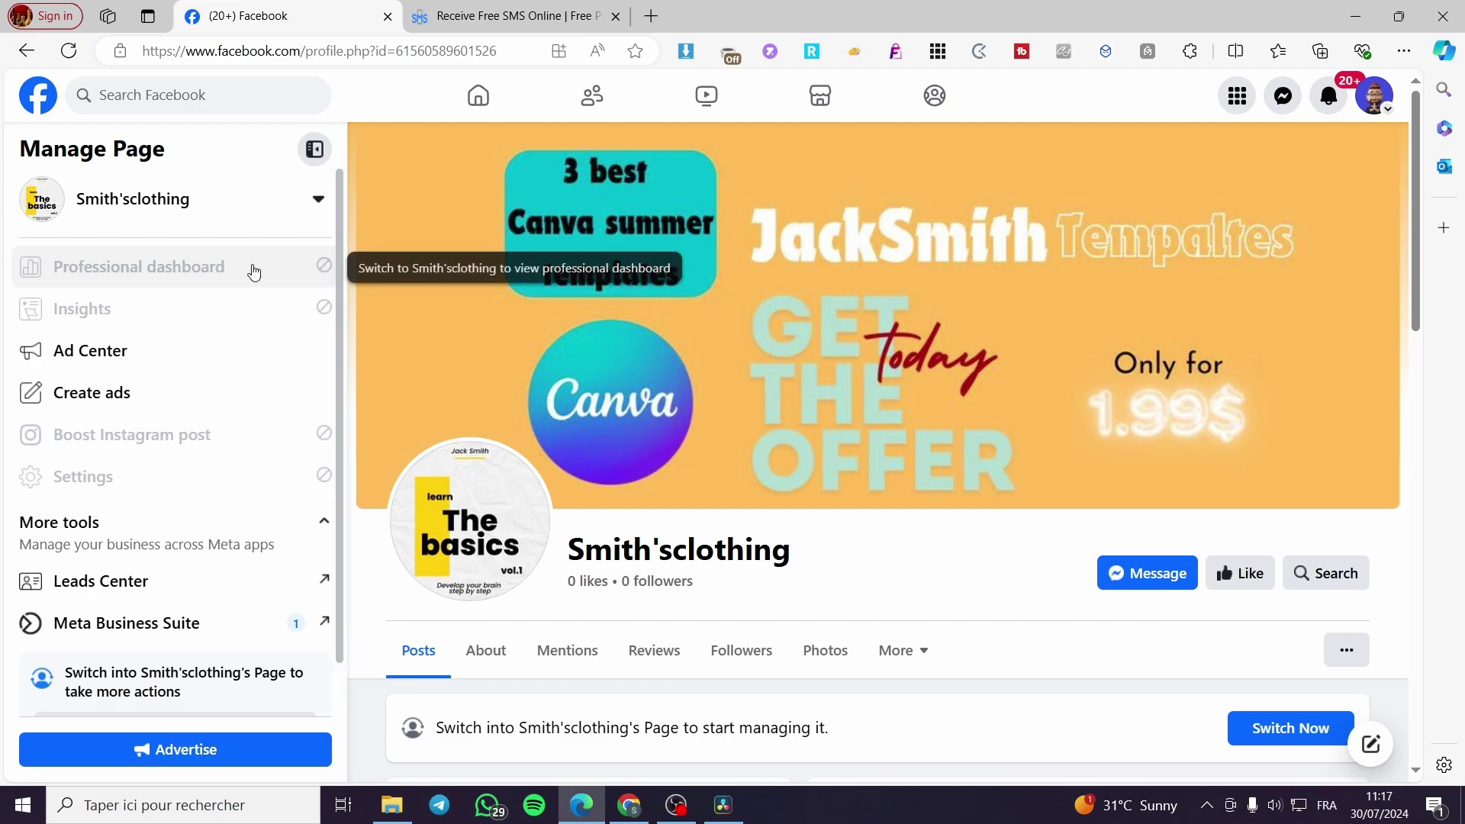
scroll(186, 285, "down", 1)
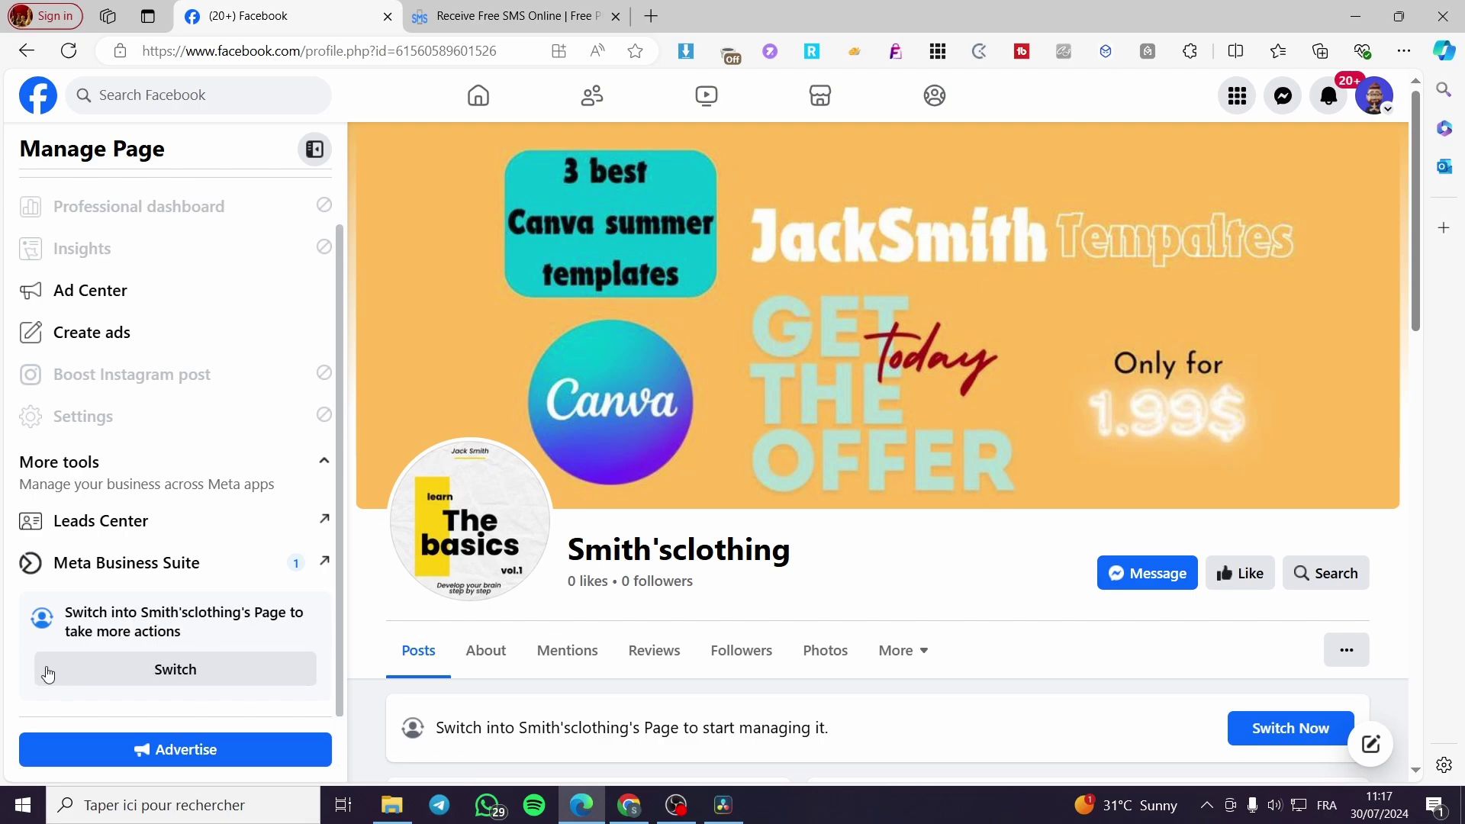
left_click(174, 671)
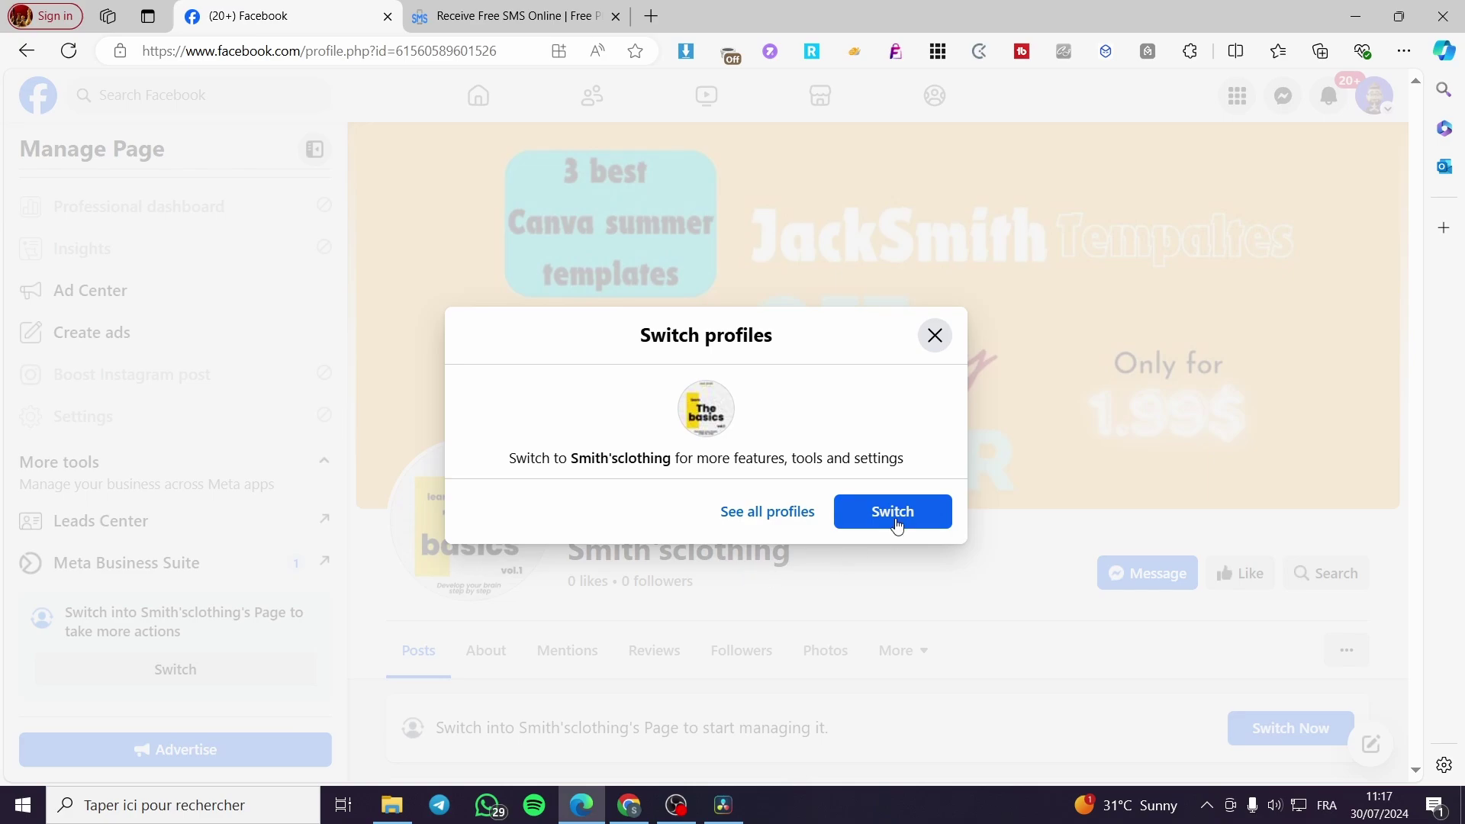
left_click(903, 519)
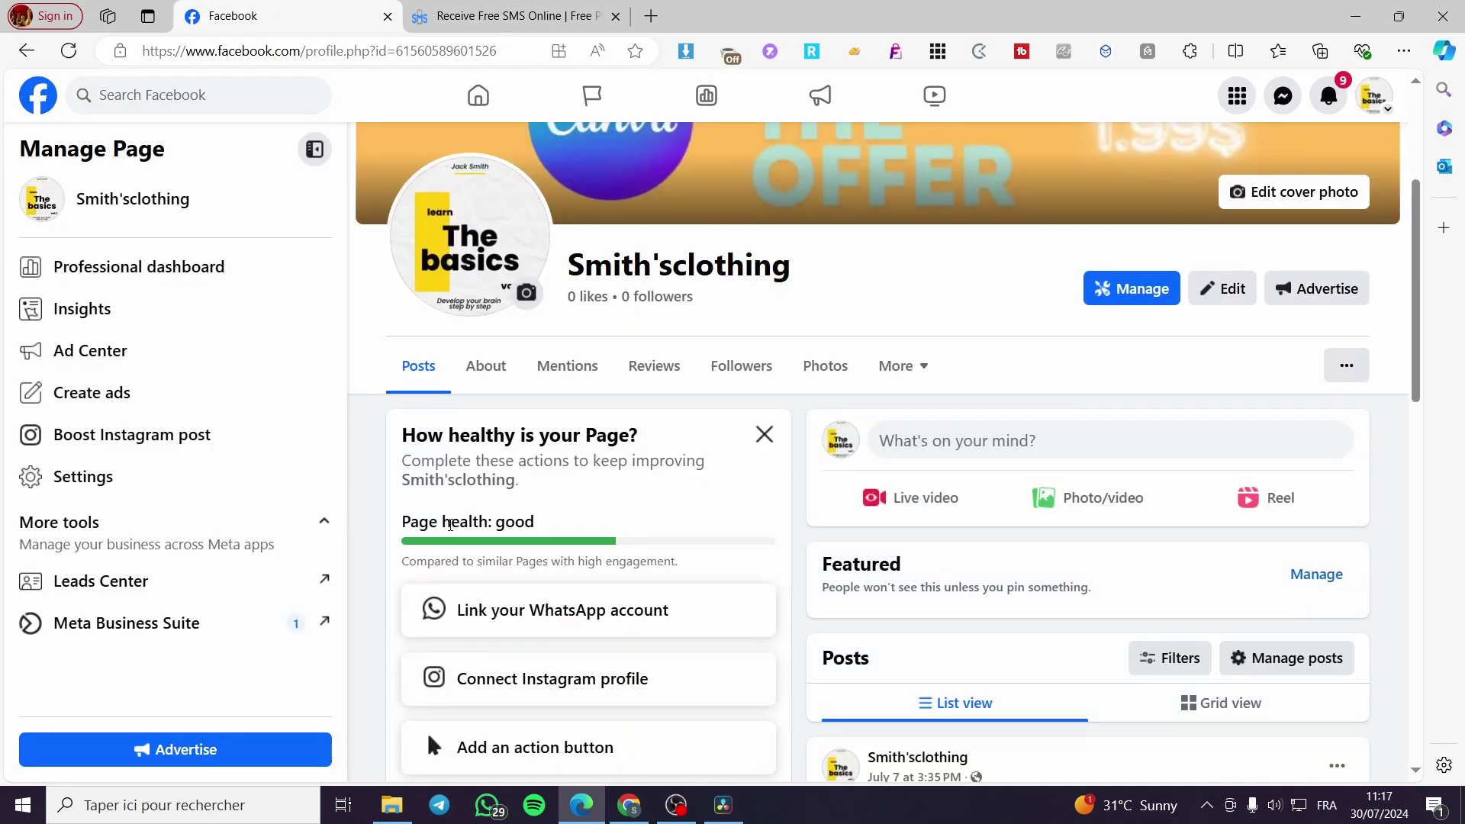
Open Smith'sclothing's professional dashboard, look through its tools, and launch Meta Business Suite from there
left_click(305, 632)
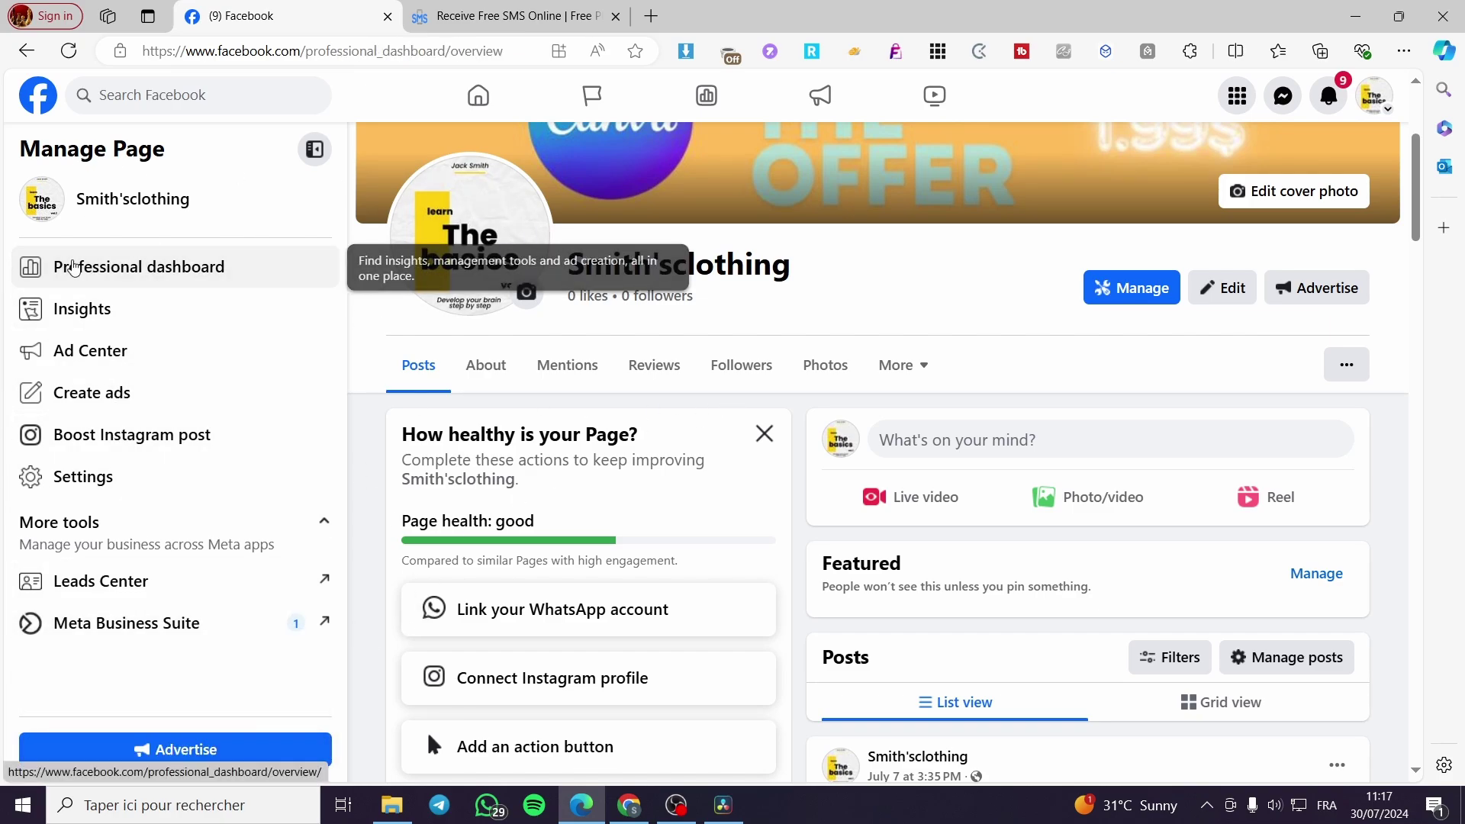
left_click(74, 267)
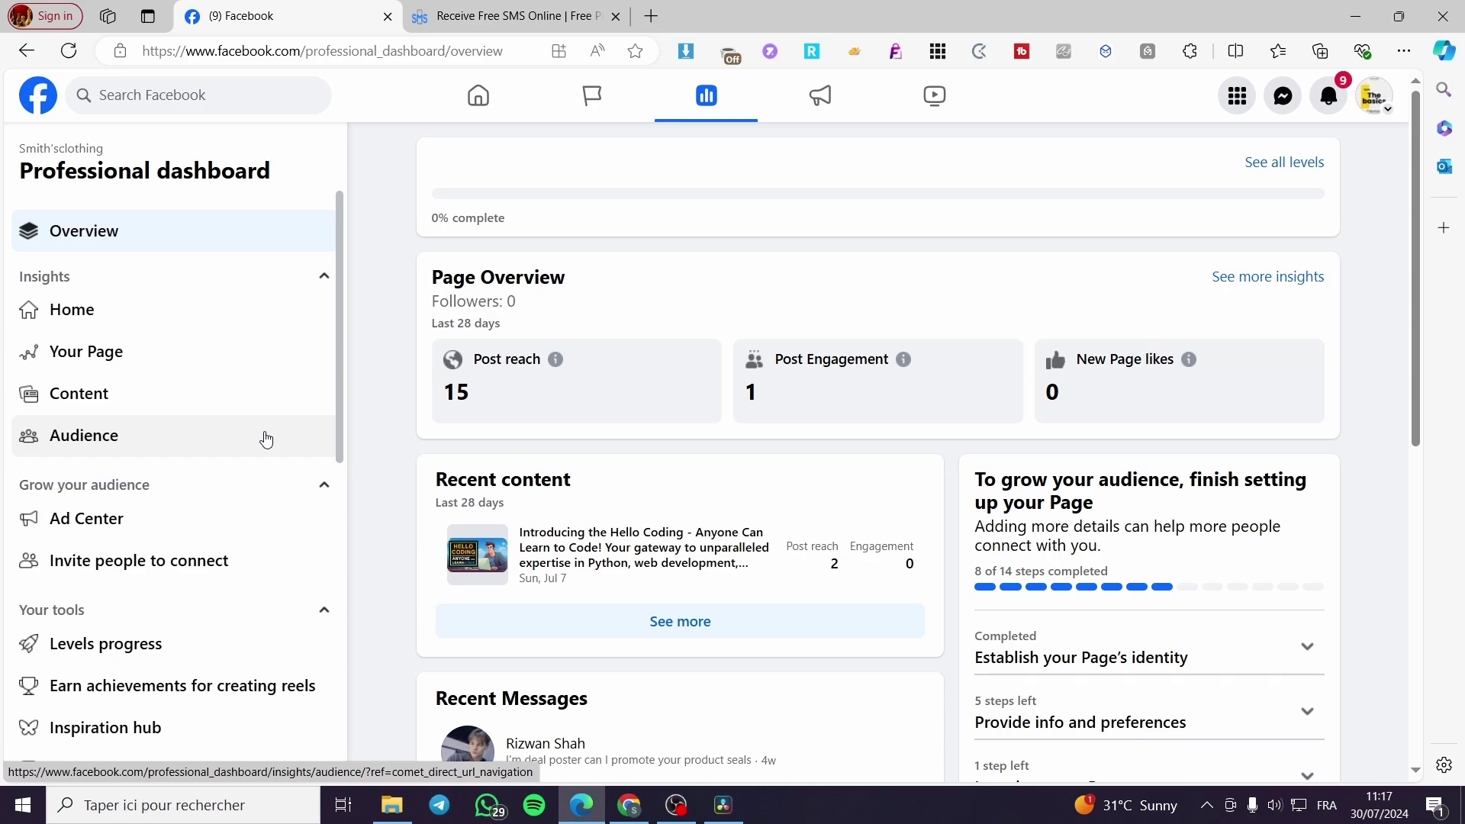
scroll(266, 440, "down", 2)
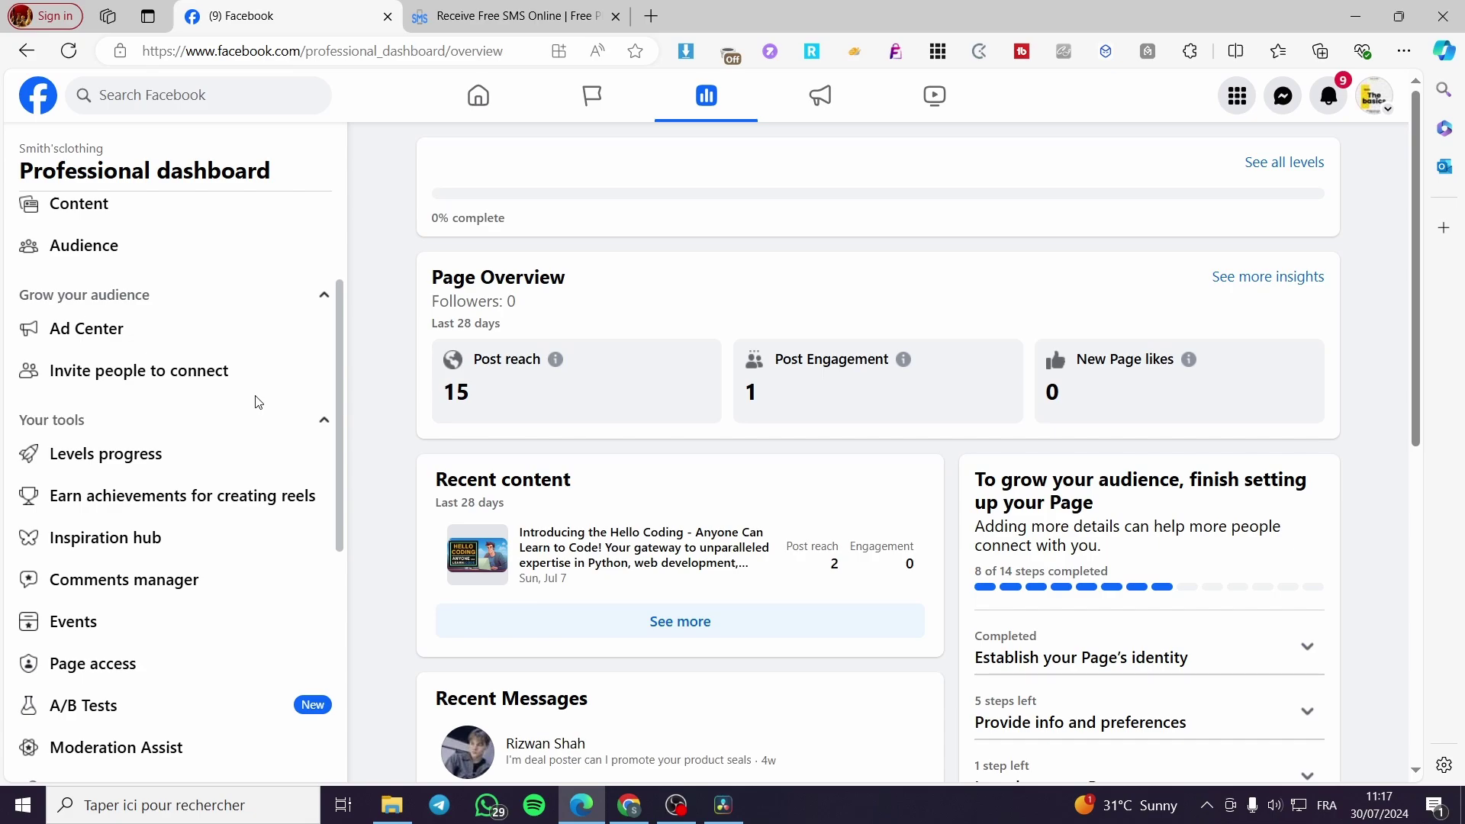
scroll(258, 402, "down", 2)
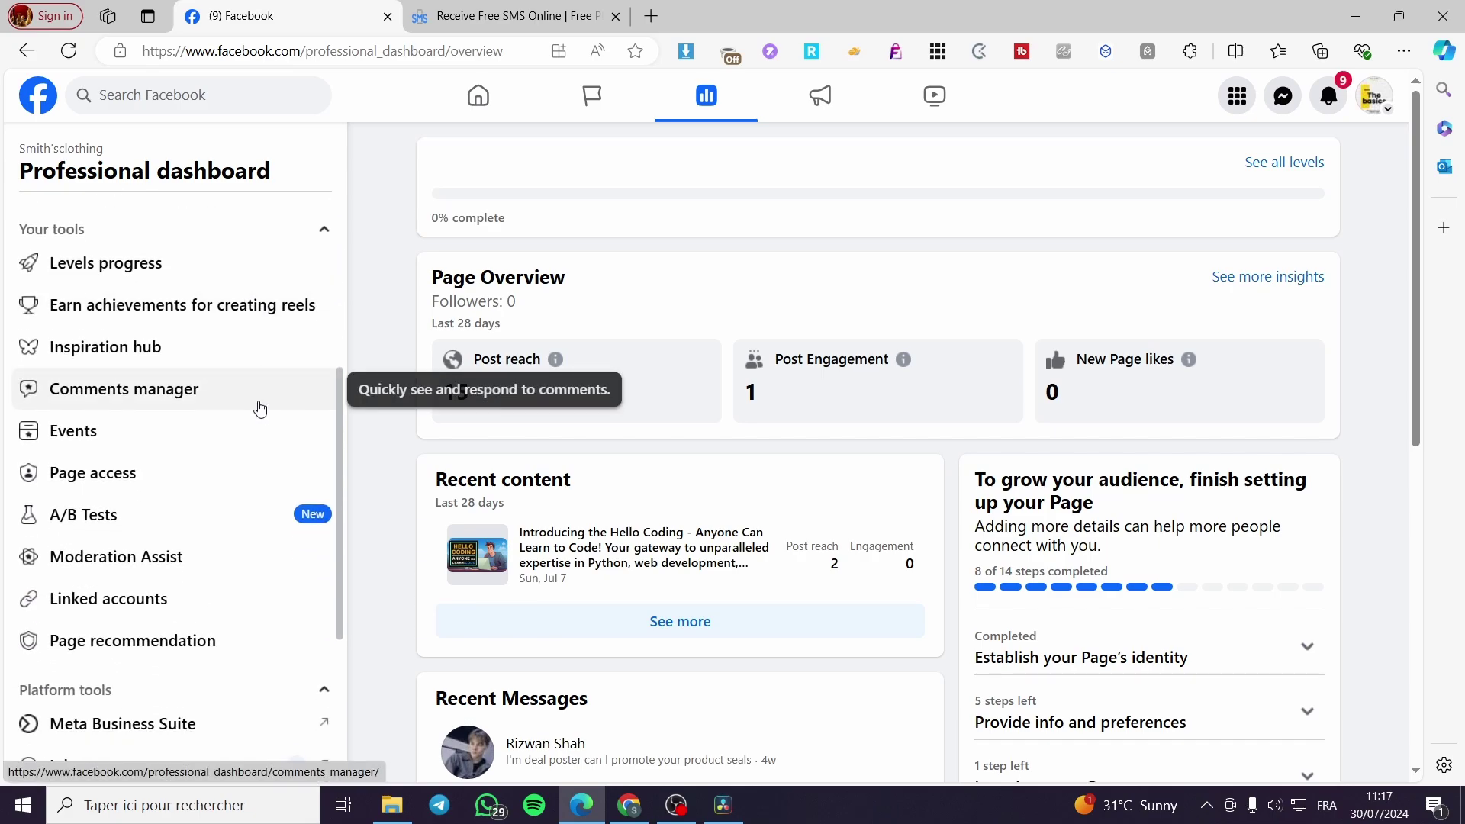
scroll(260, 408, "down", 2)
scroll(183, 382, "up", 3)
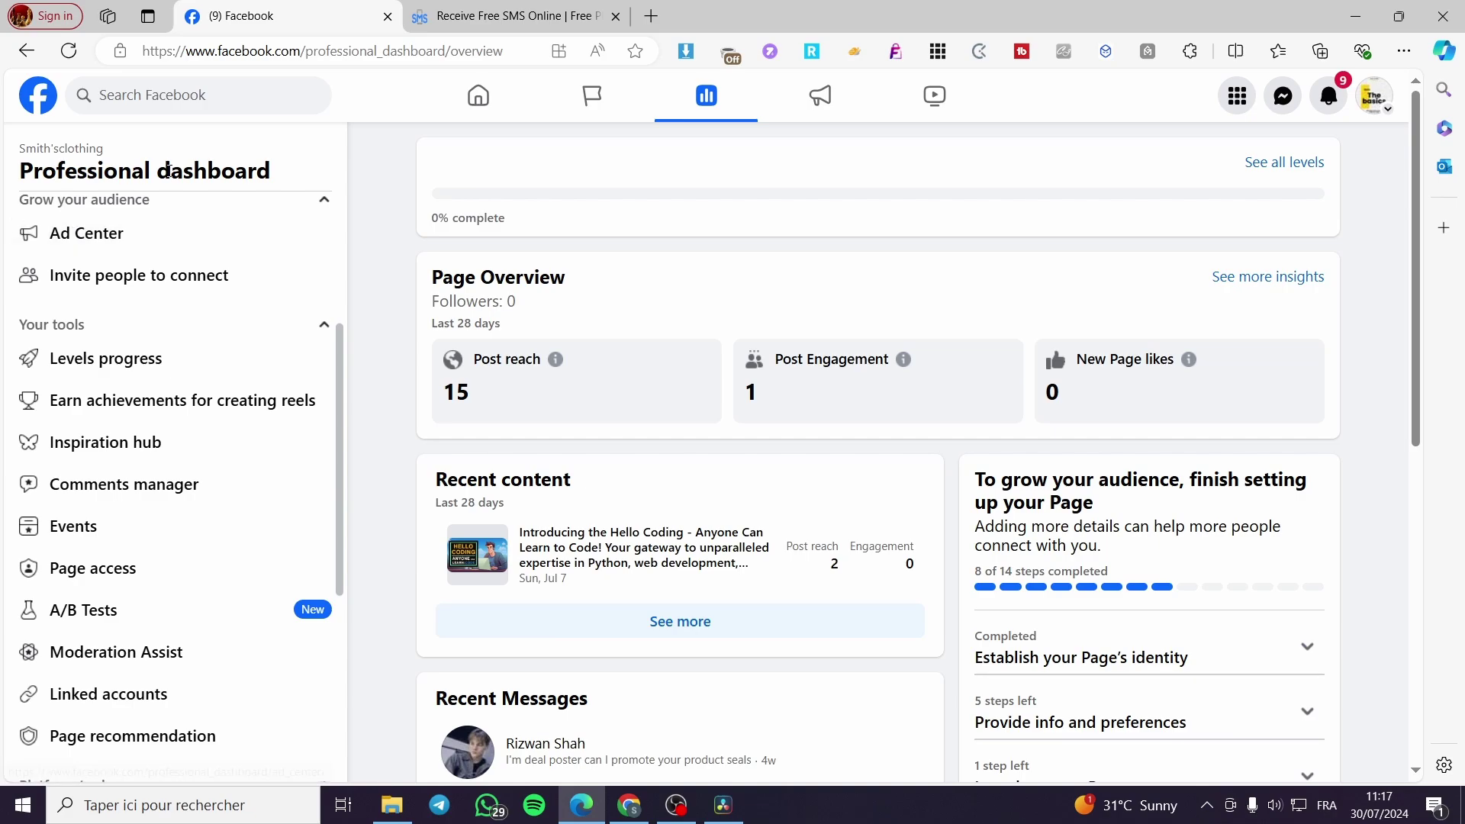
scroll(190, 392, "down", 4)
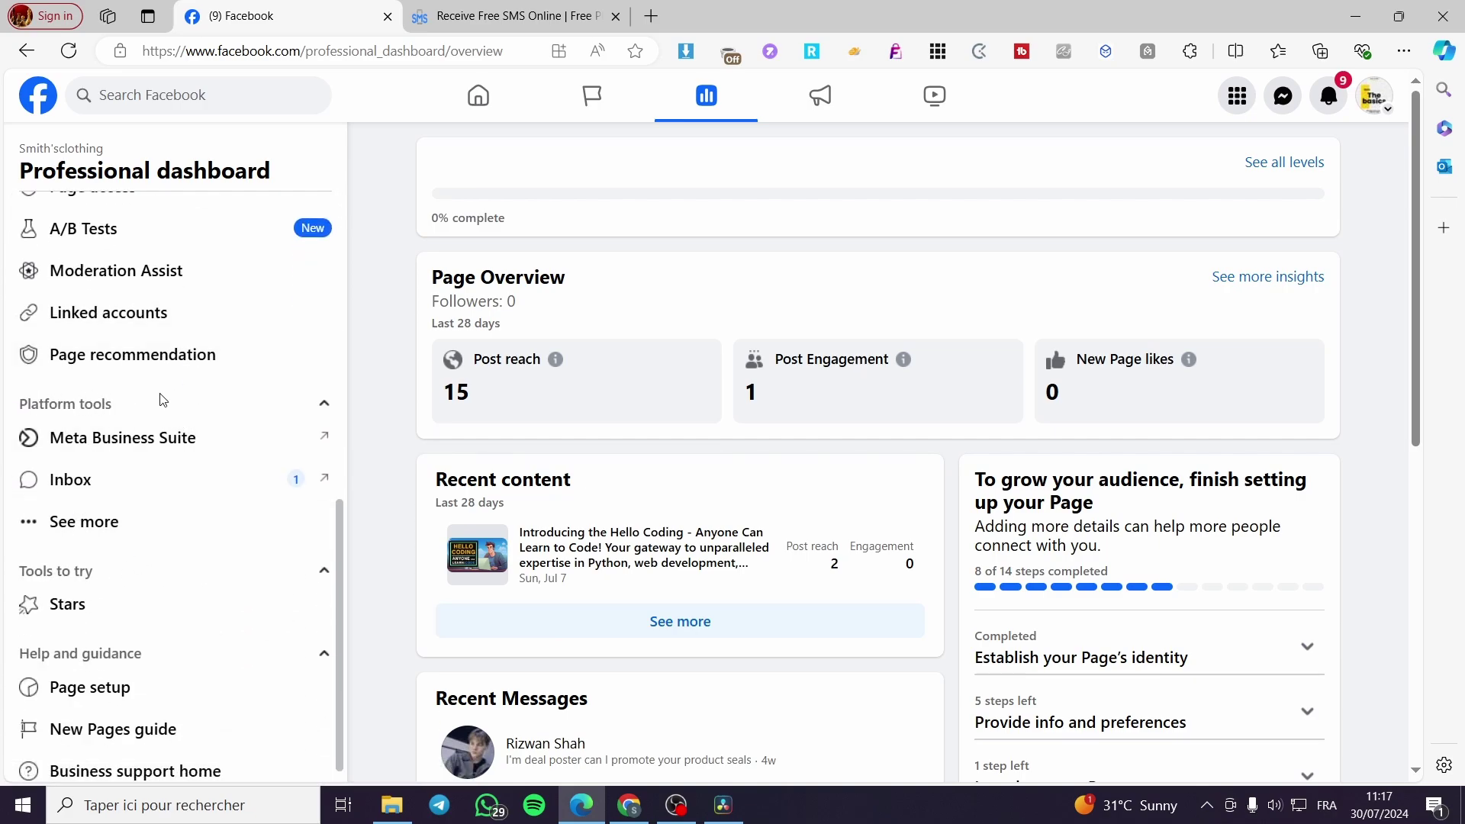
left_click(138, 440)
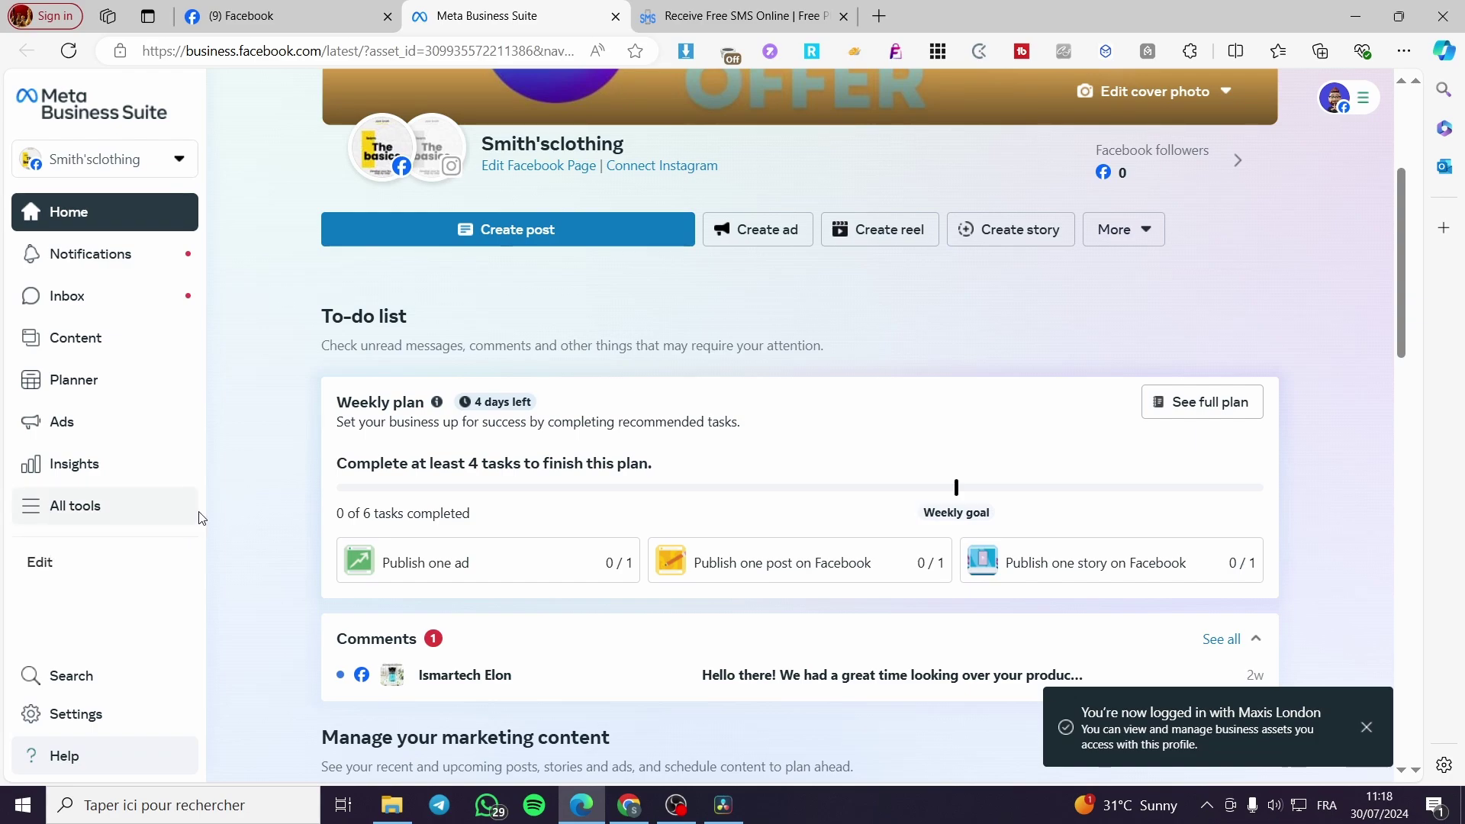
Check the available business assets, and open the Smith'sclothing profile summary in the Business Suite settings
left_click(129, 159)
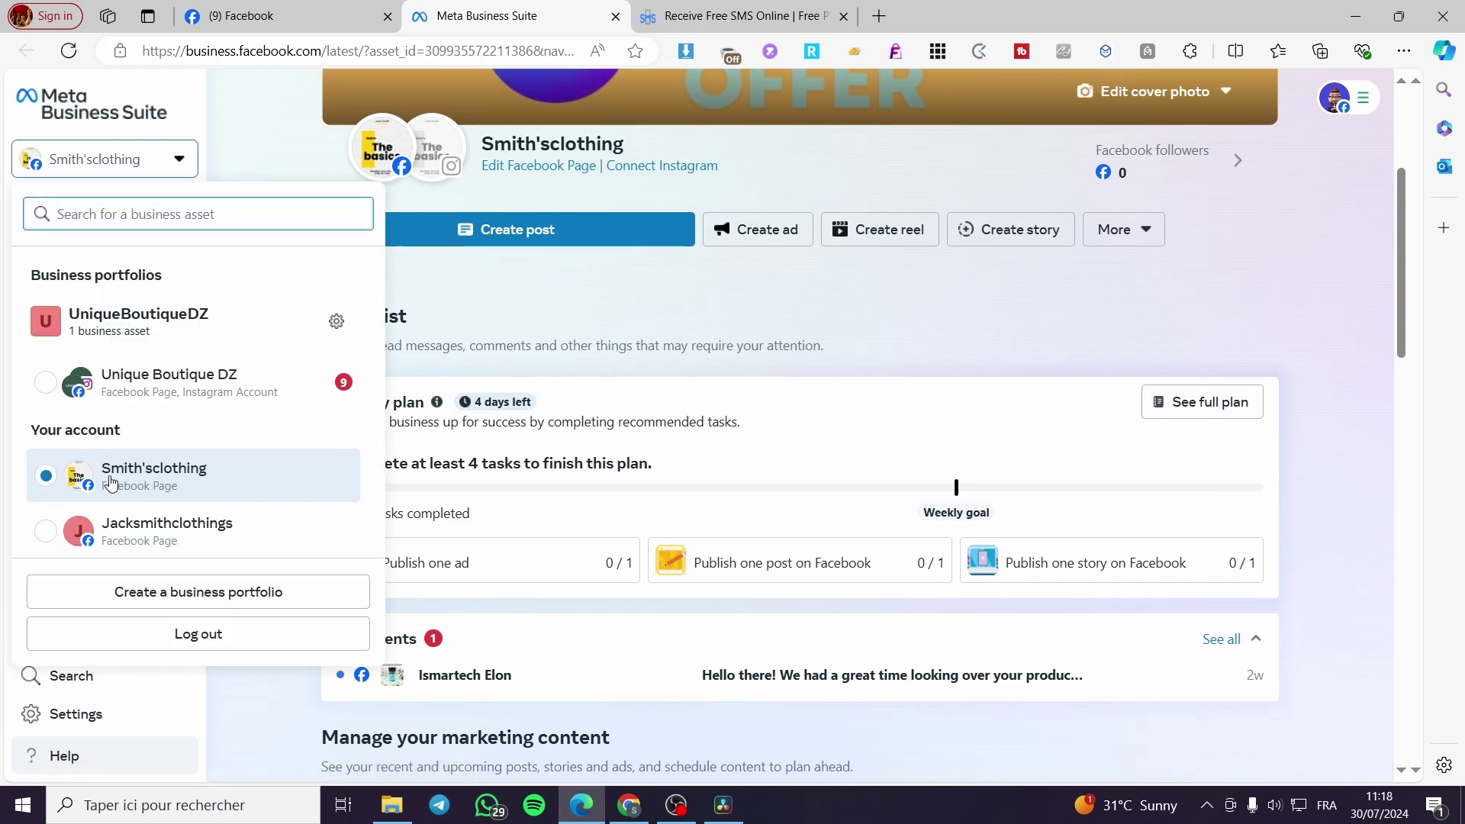
left_click(250, 706)
left_click(100, 721)
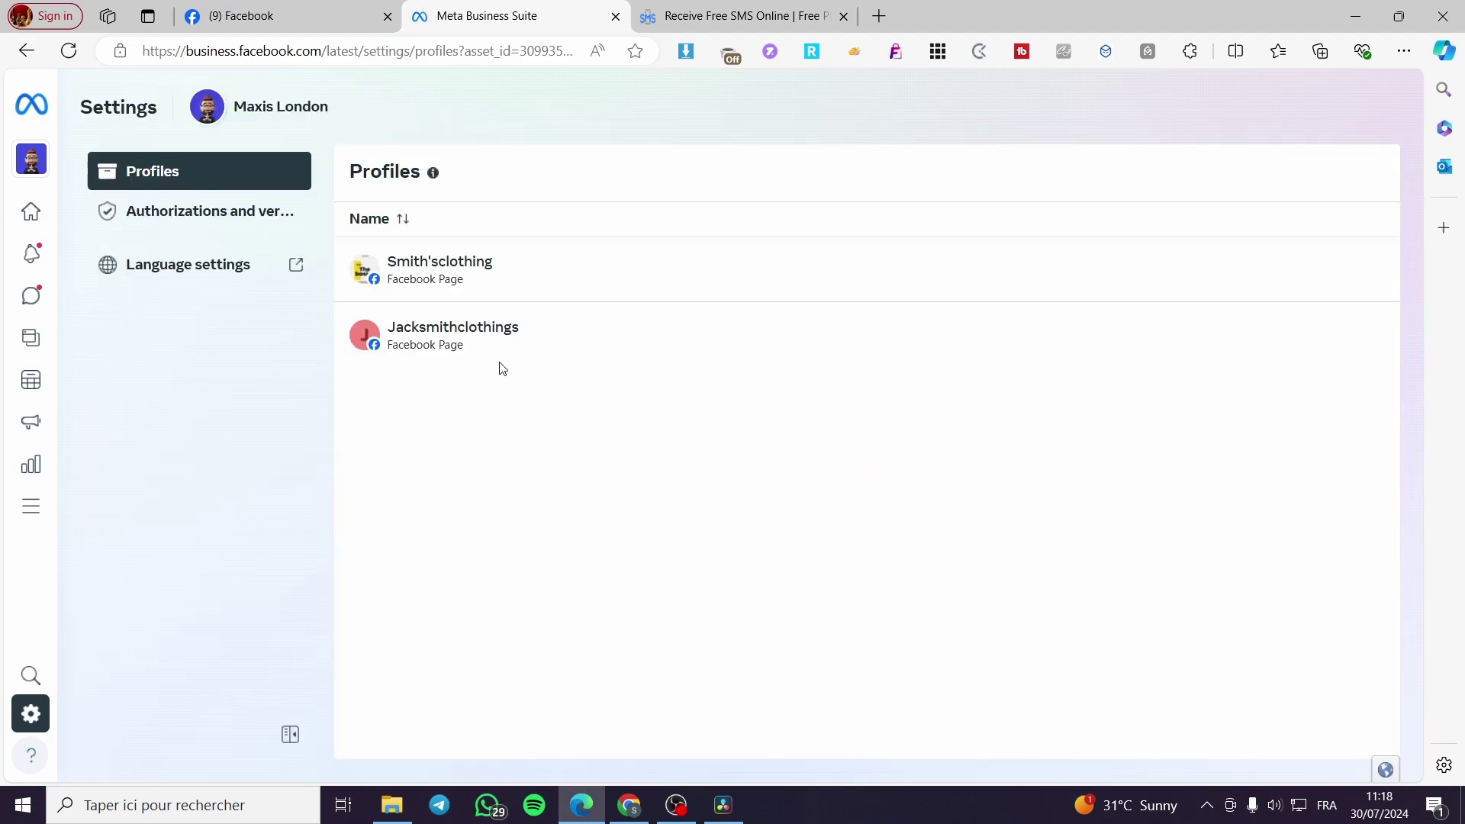
left_click(467, 284)
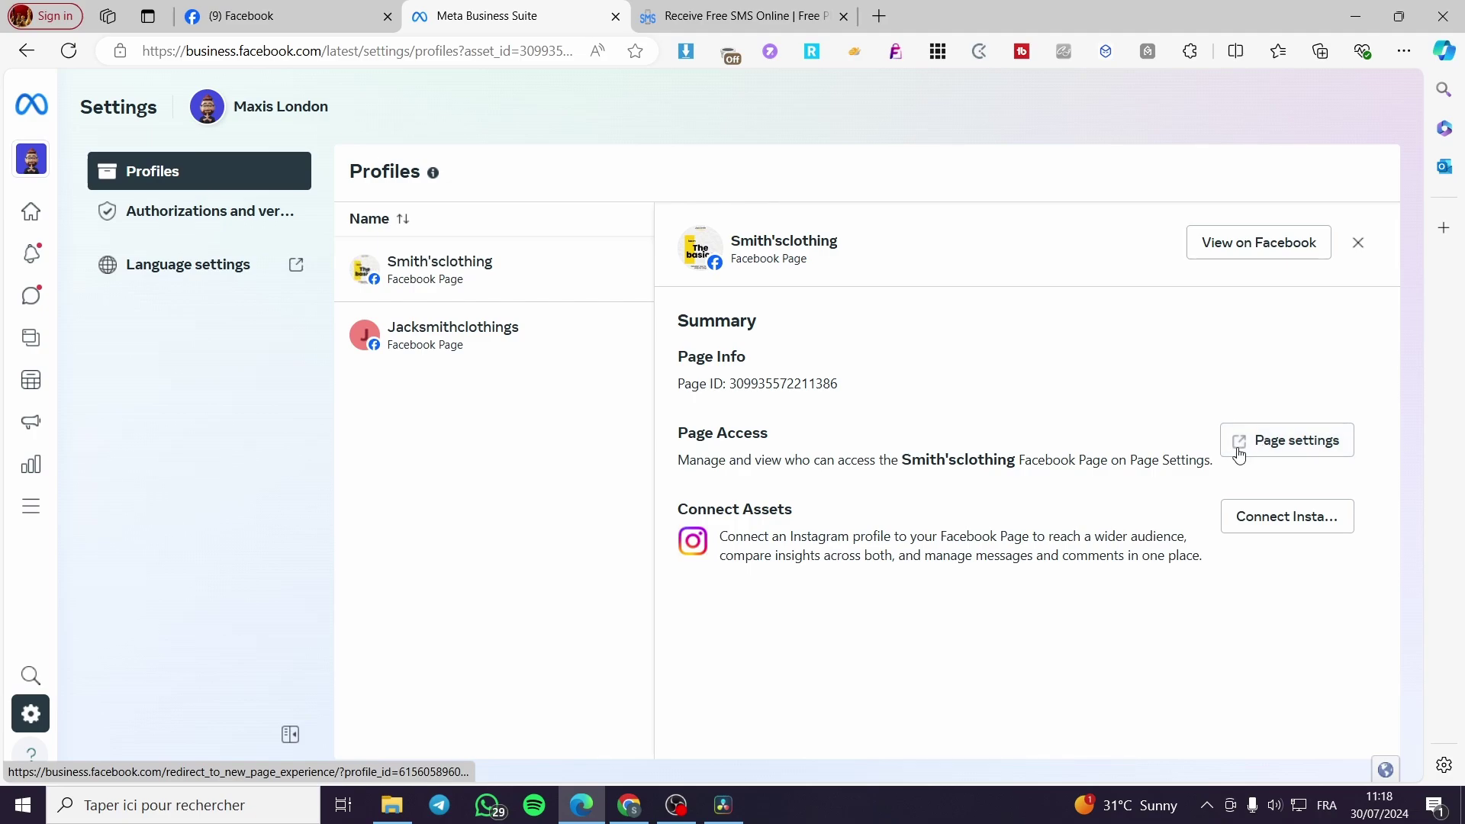
View Smith'sclothing's Page settings on Facebook, close them, and return to the profiles list in Business Suite
left_click(1268, 444)
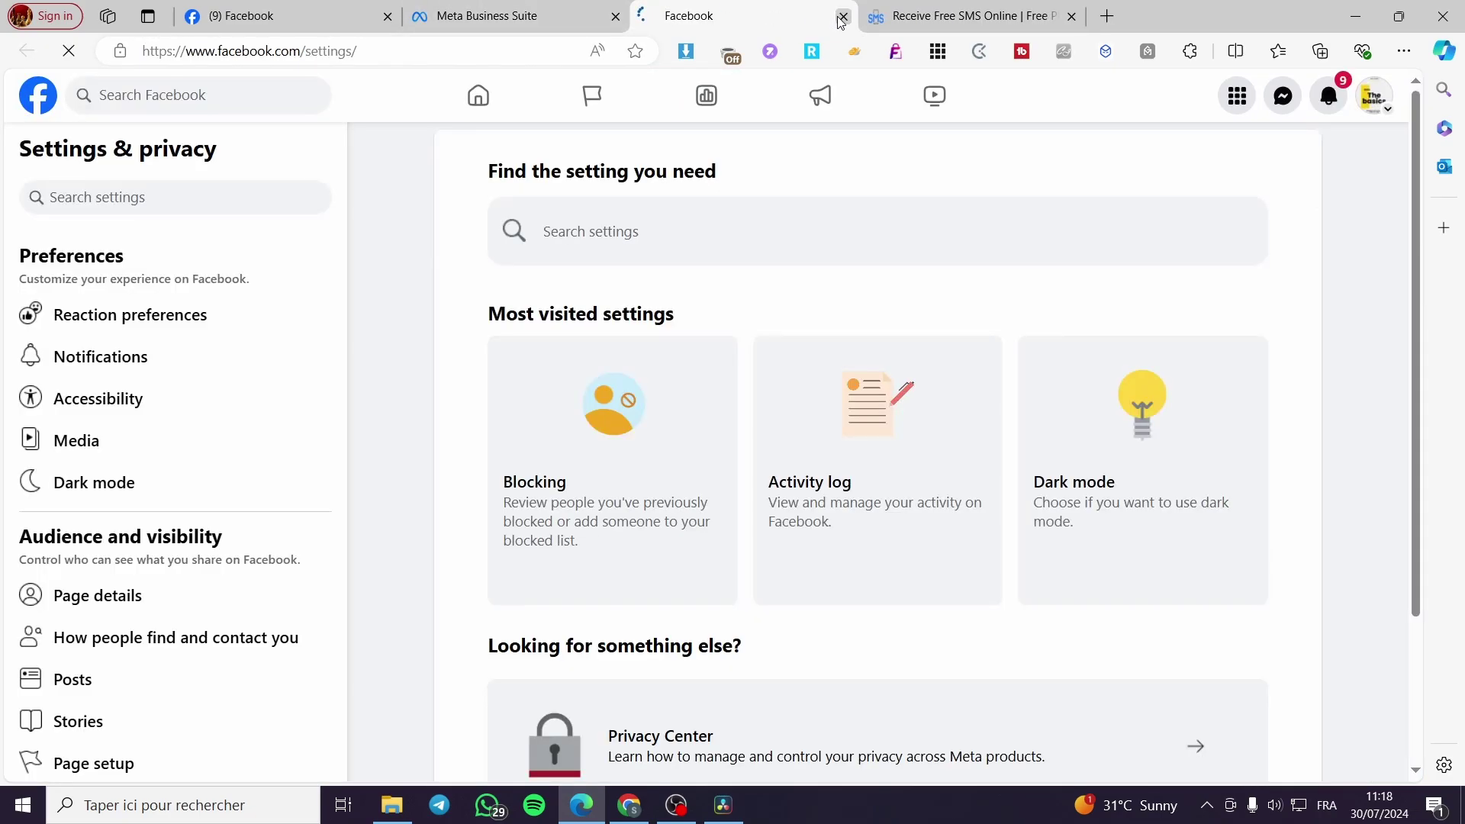
left_click(843, 16)
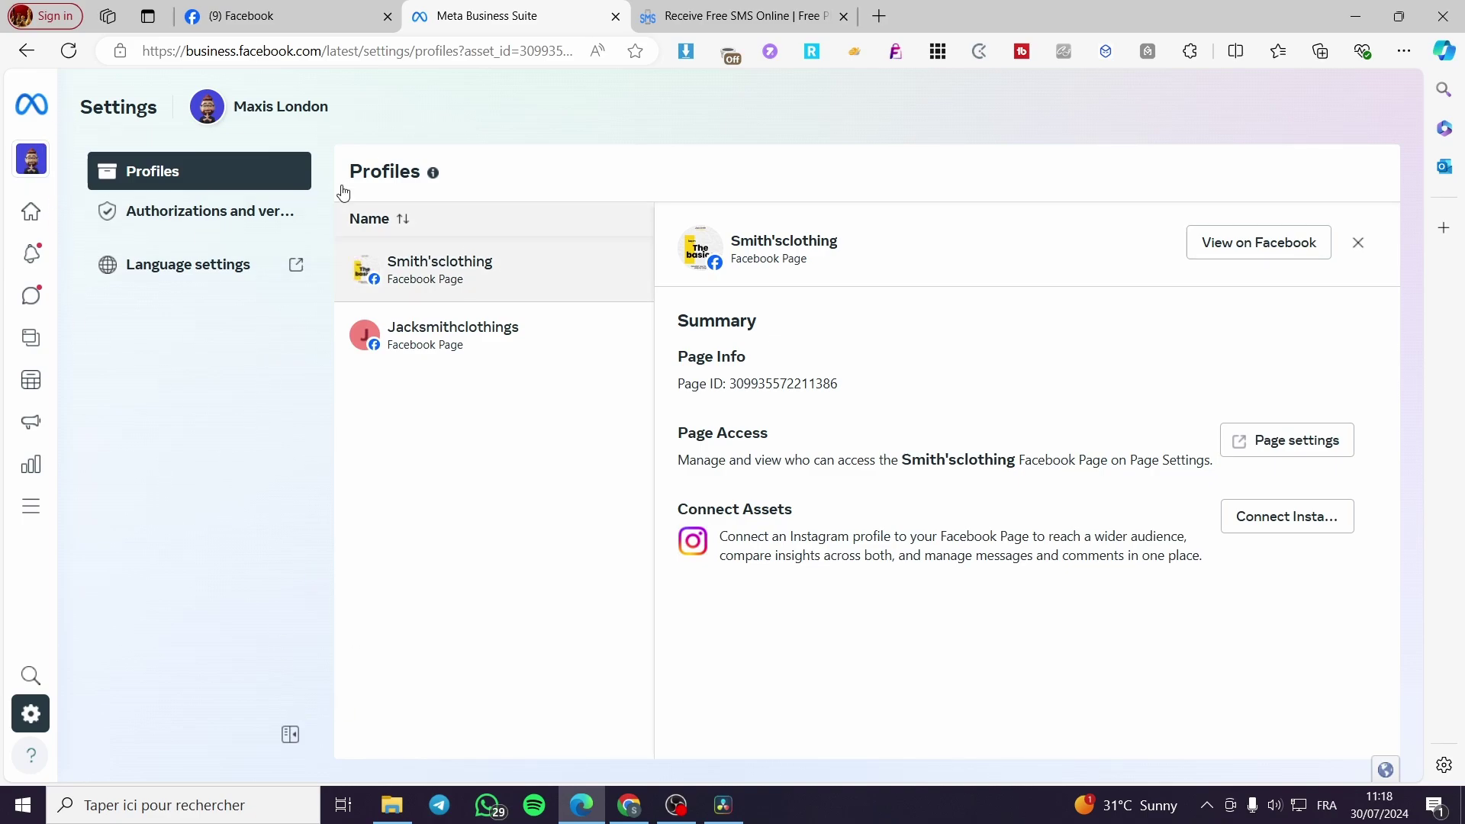
left_click(325, 15)
left_click(488, 15)
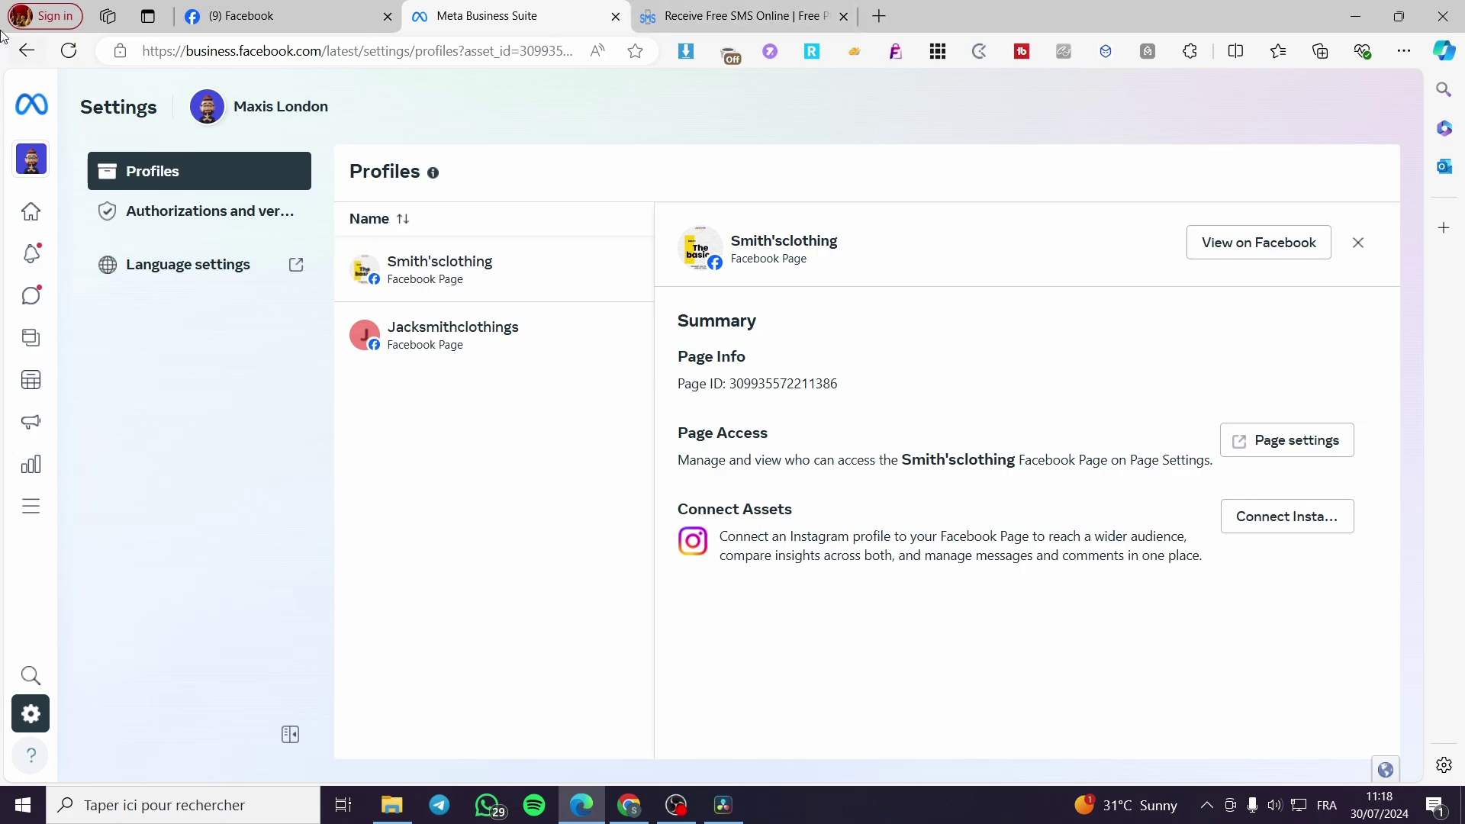
left_click(27, 50)
Switch Business Suite to the Unique Boutique DZ asset and dismiss the login notification
mouse_move(90, 185)
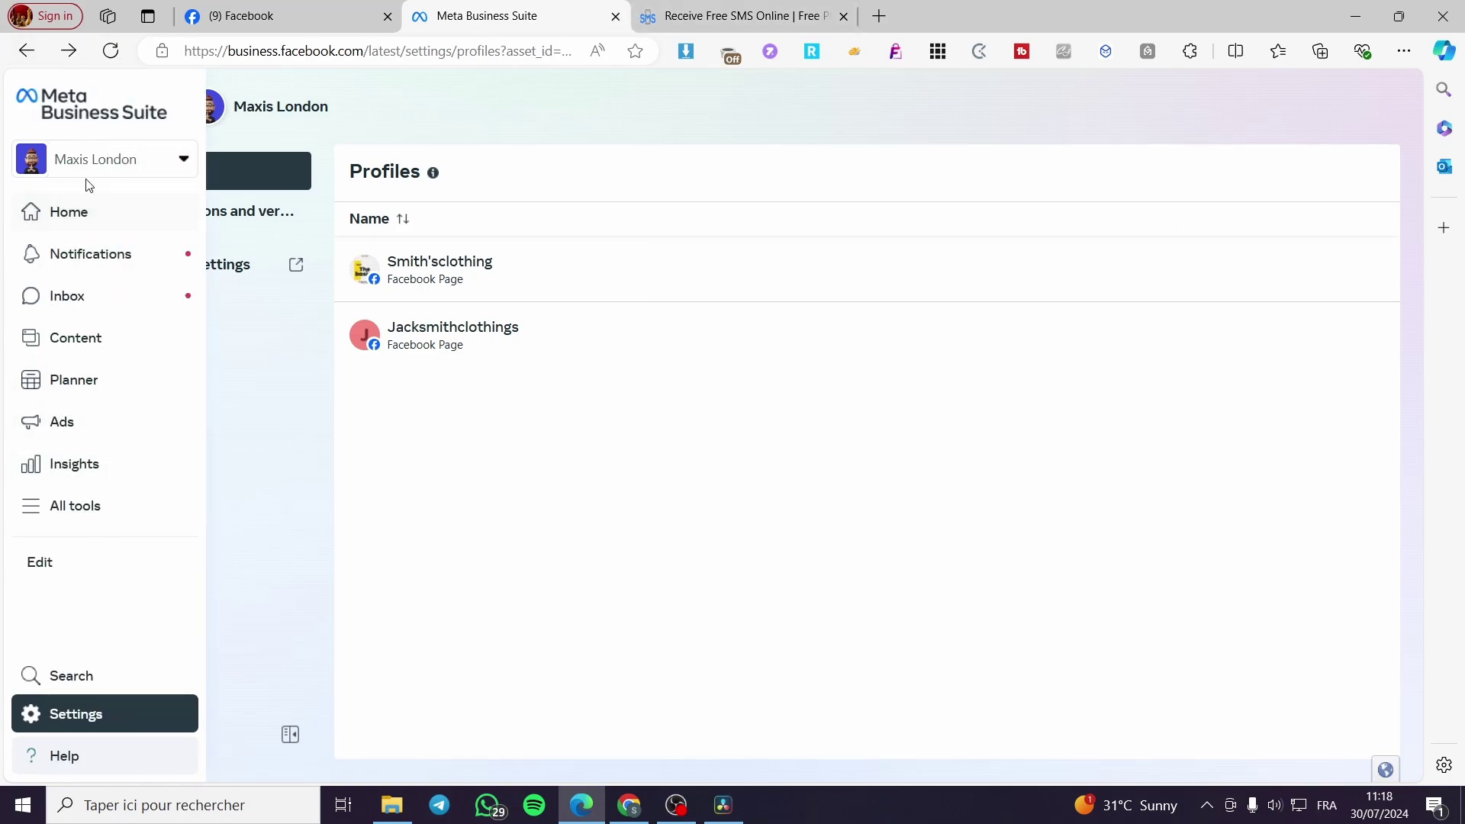
left_click(177, 160)
left_click(162, 387)
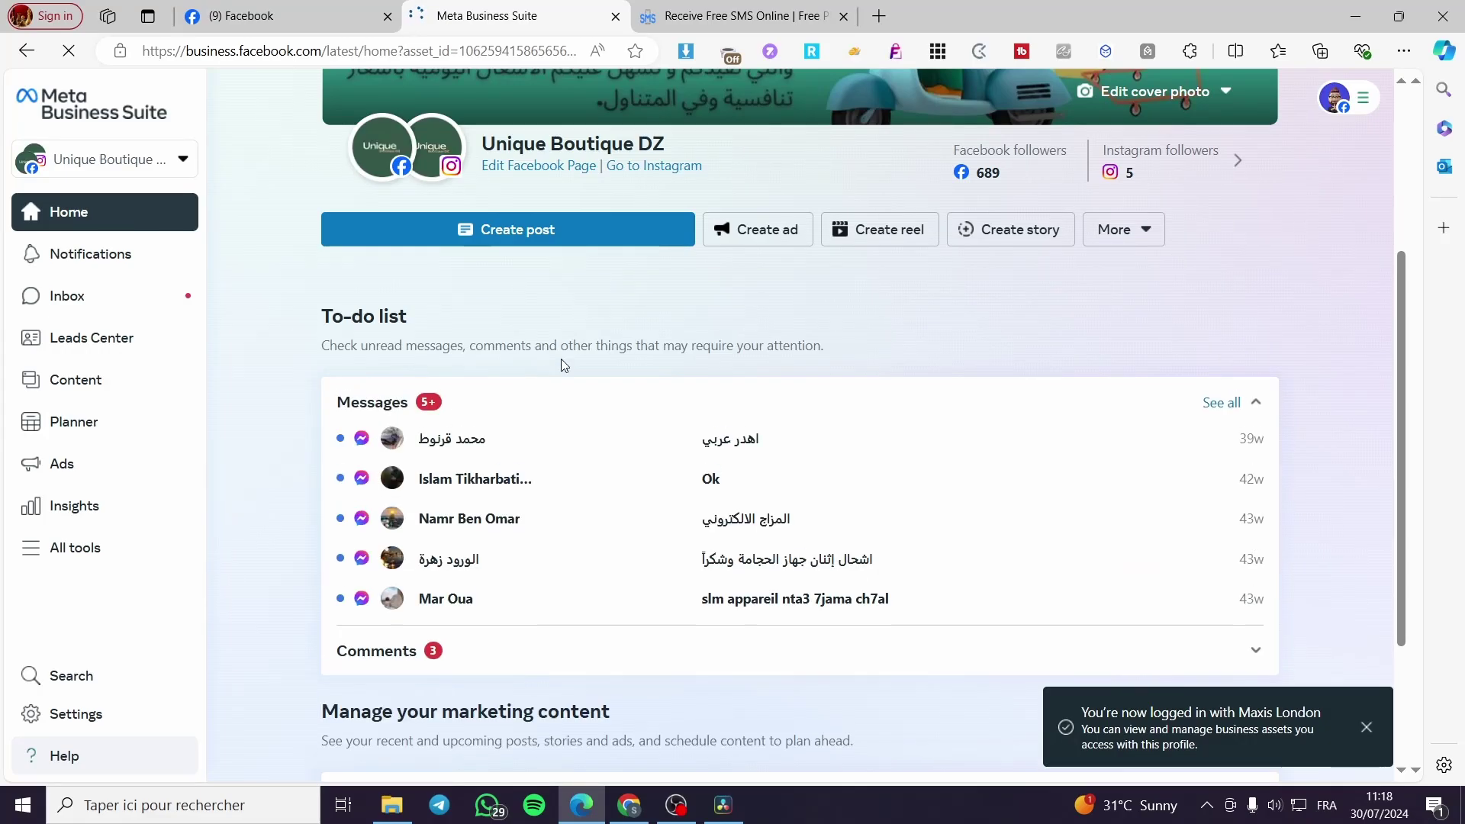
scroll(918, 355, "up", 4)
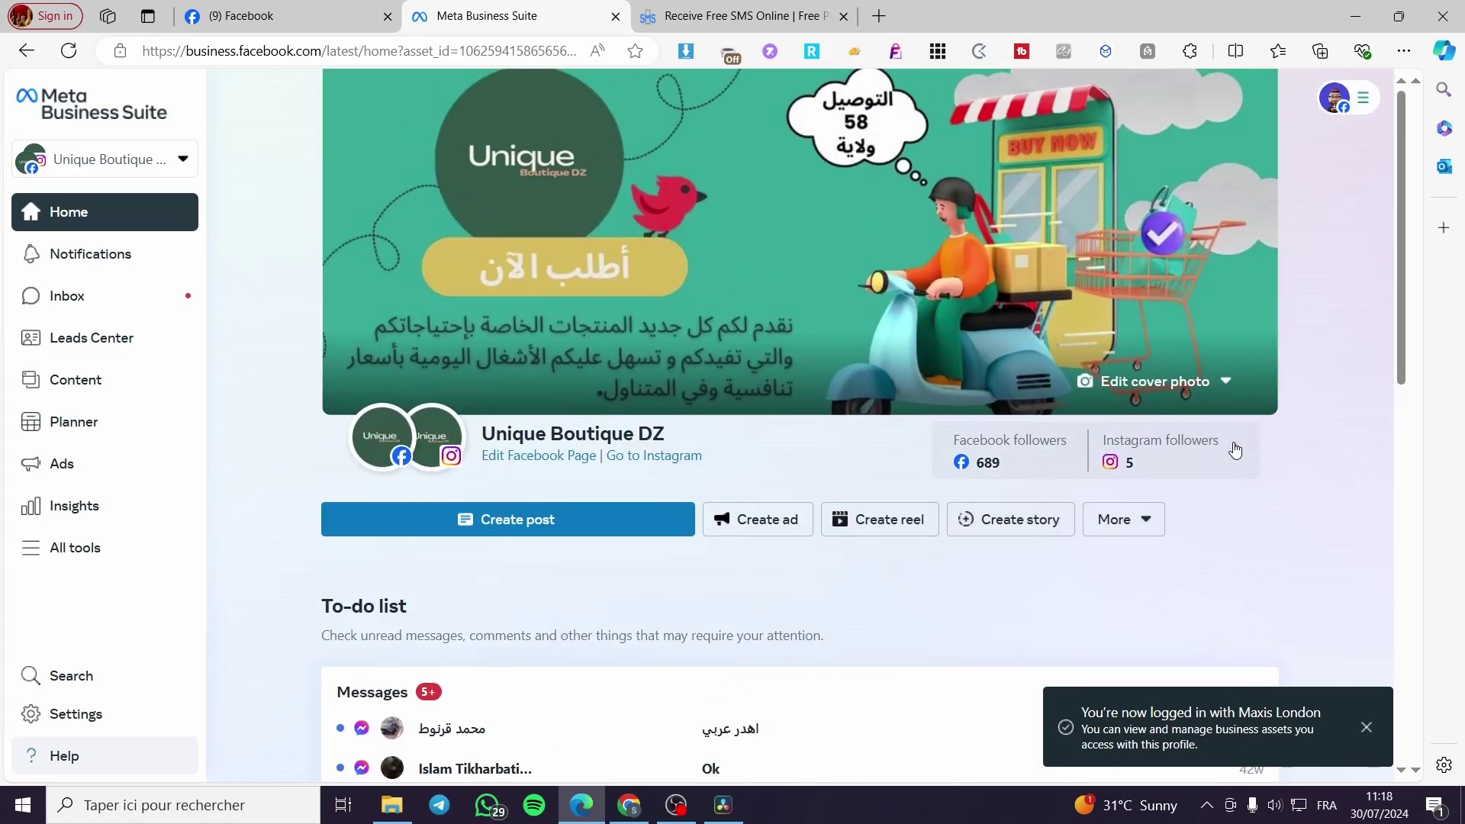
left_click(1366, 727)
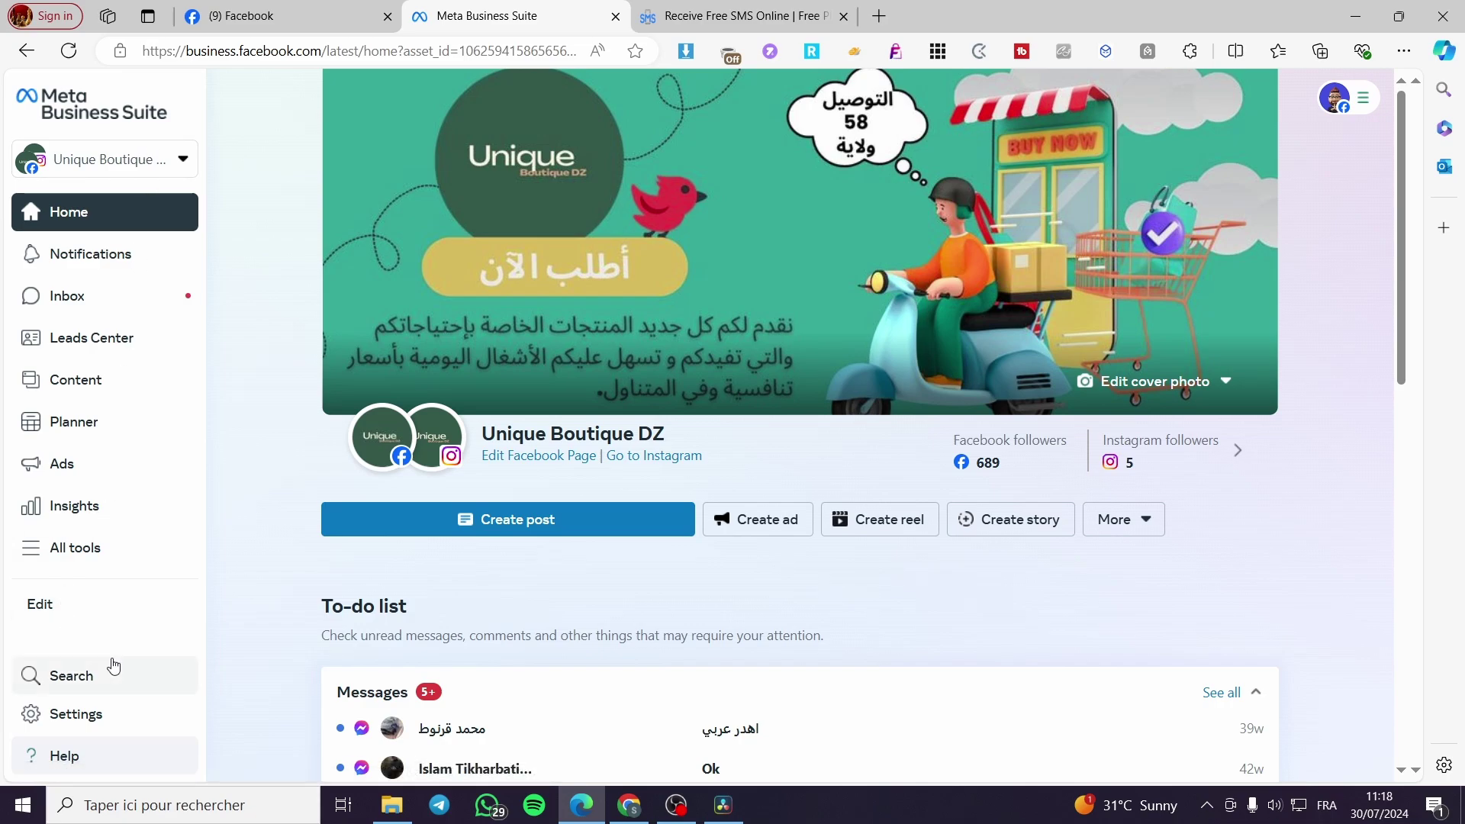
Open the settings of the UniqueBoutiqueDZ business portfolio and check which portfolio is selected in the asset list
left_click(84, 715)
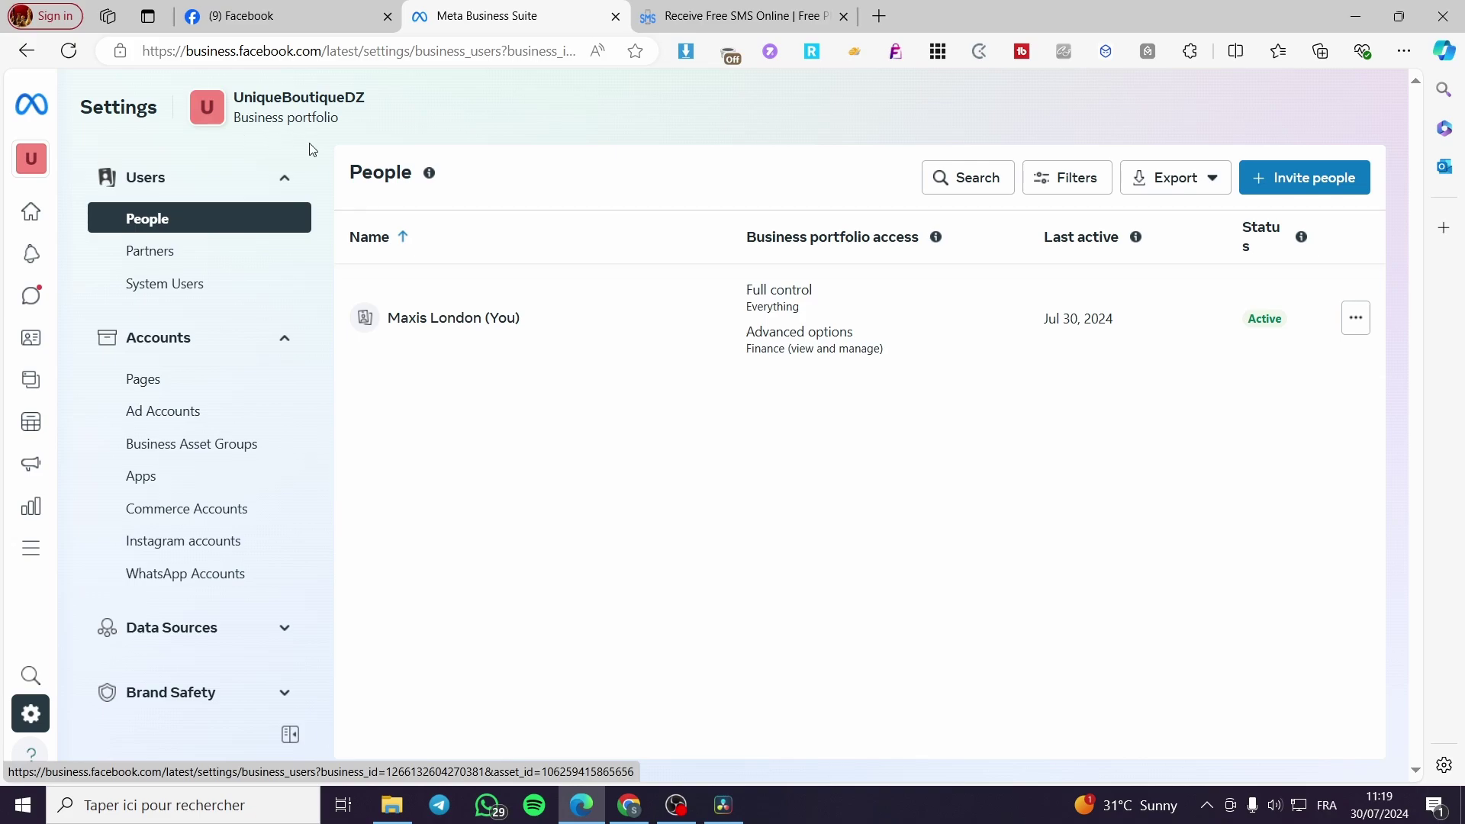
mouse_move(113, 151)
mouse_move(46, 168)
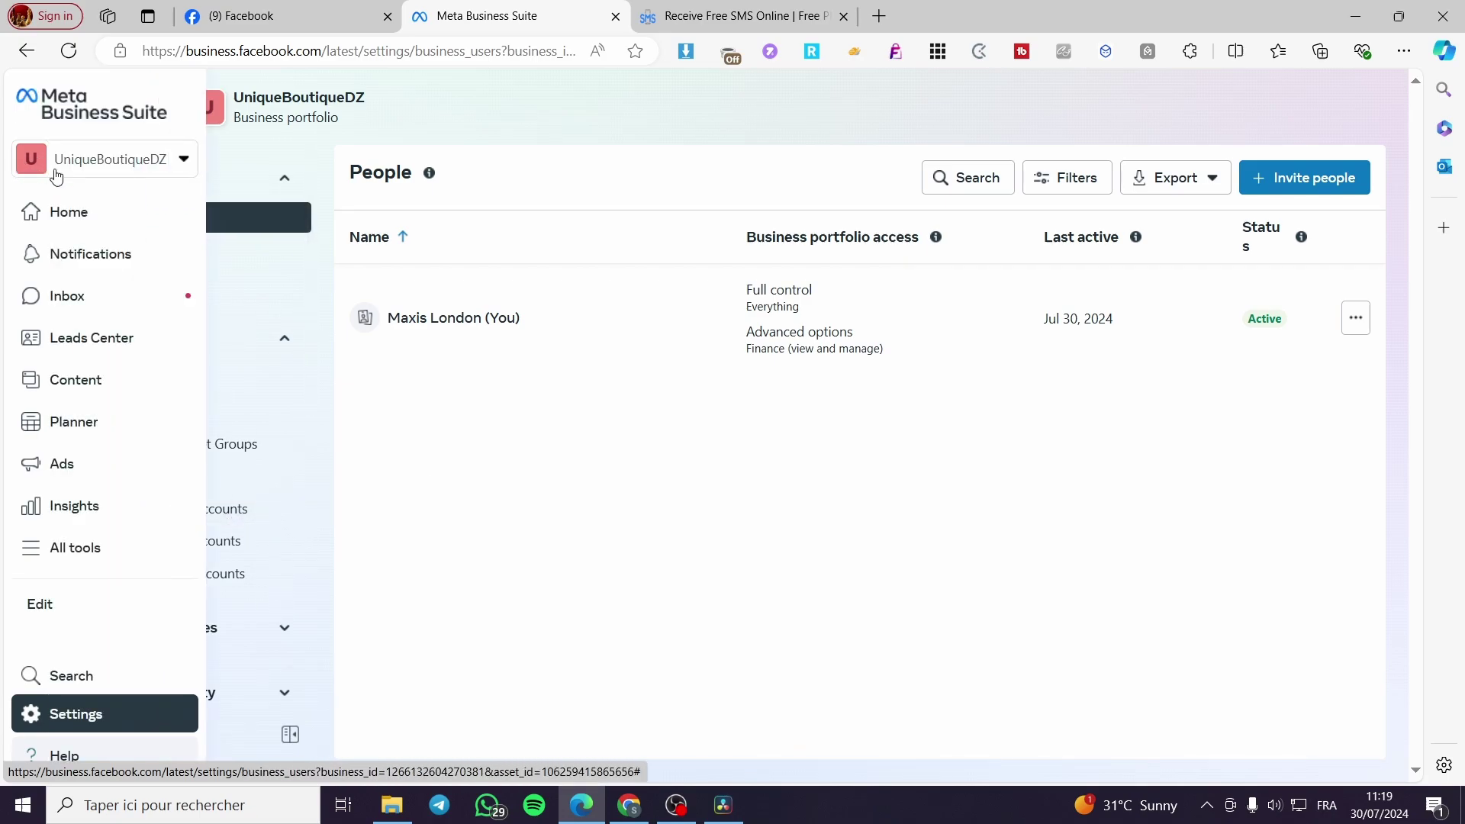
left_click(183, 158)
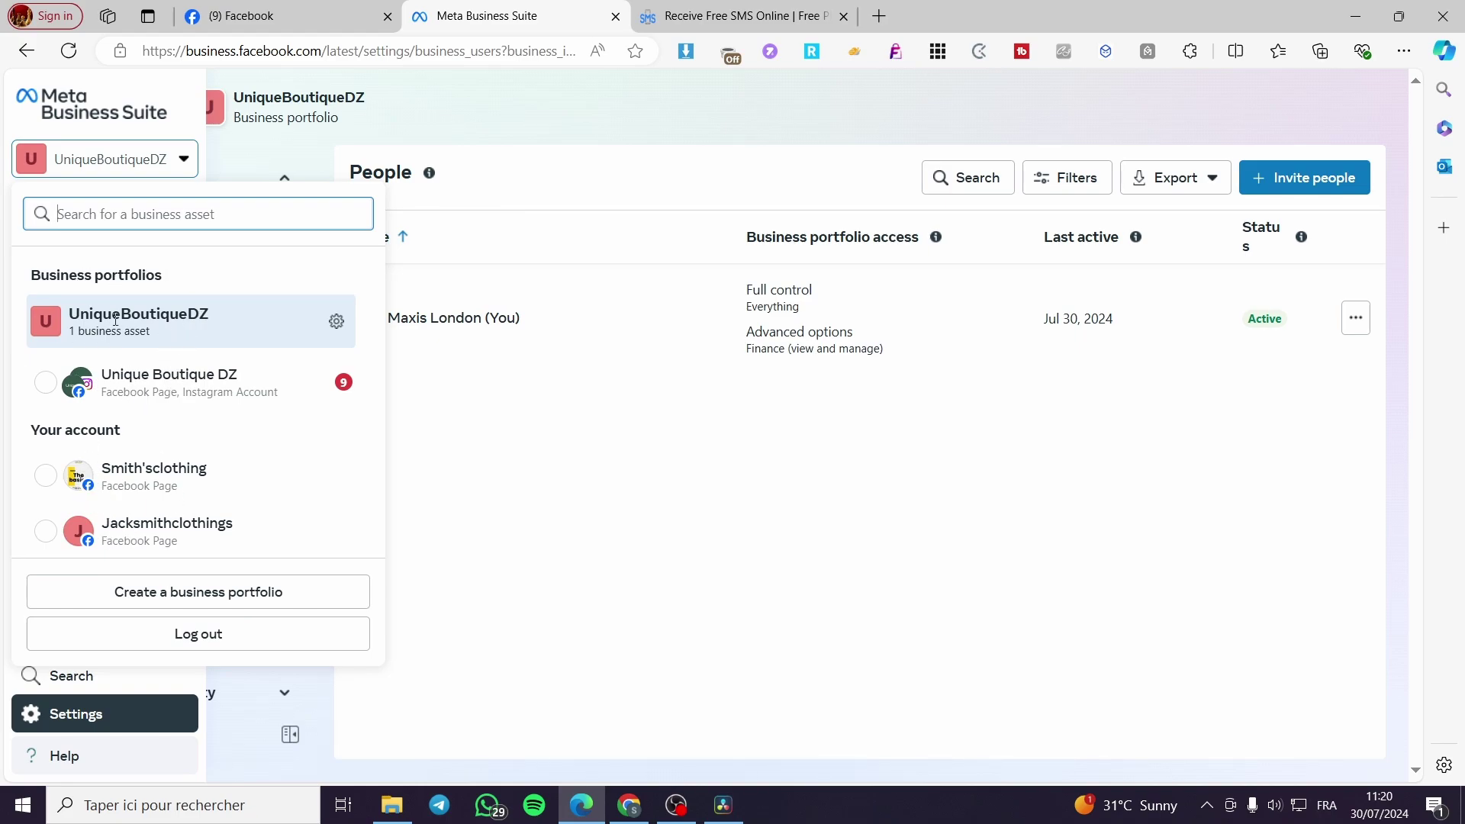
left_click(441, 470)
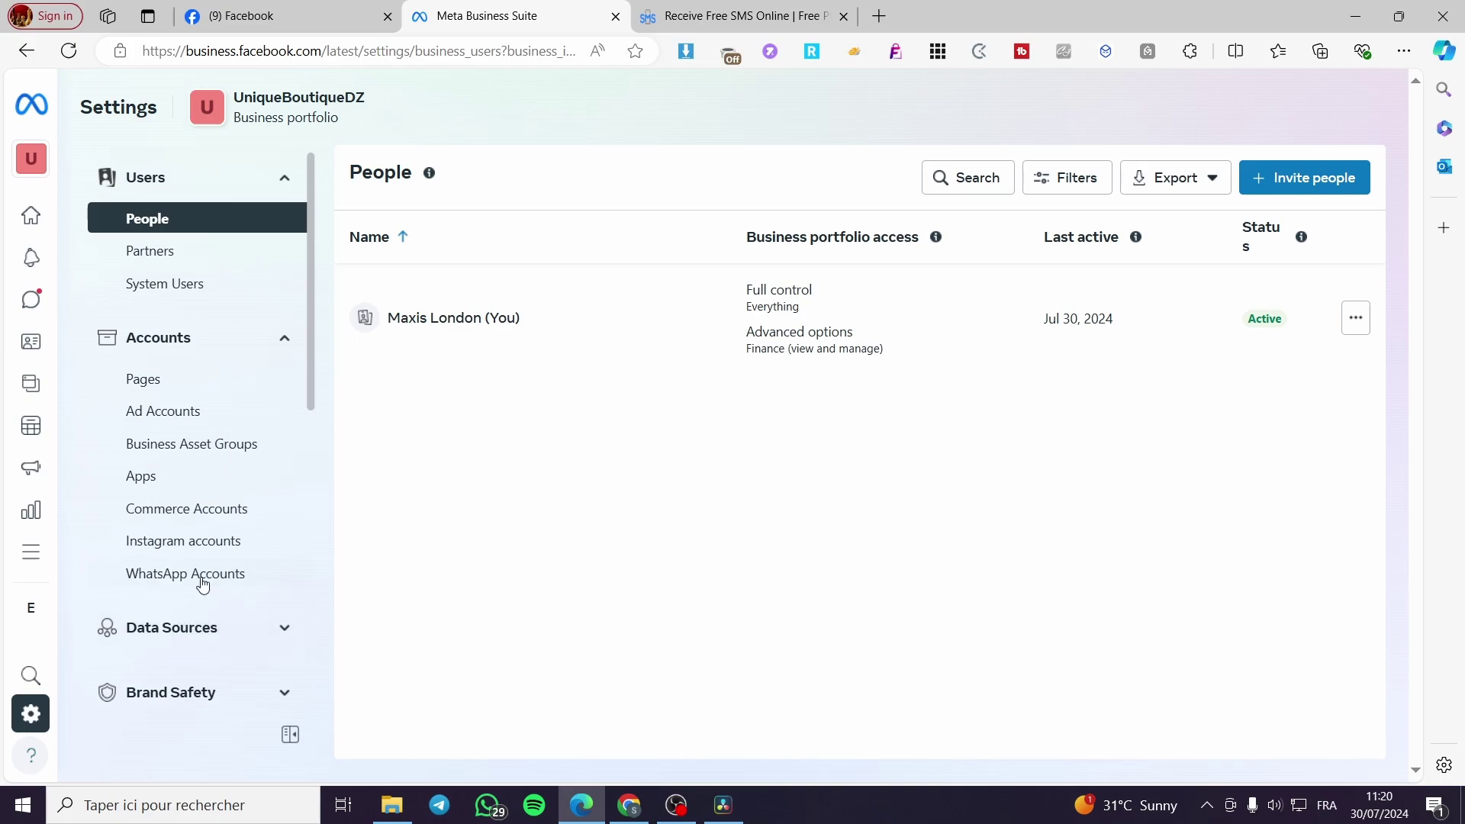
Open the portfolio's WhatsApp accounts settings and start linking a WhatsApp Business account
left_click(170, 578)
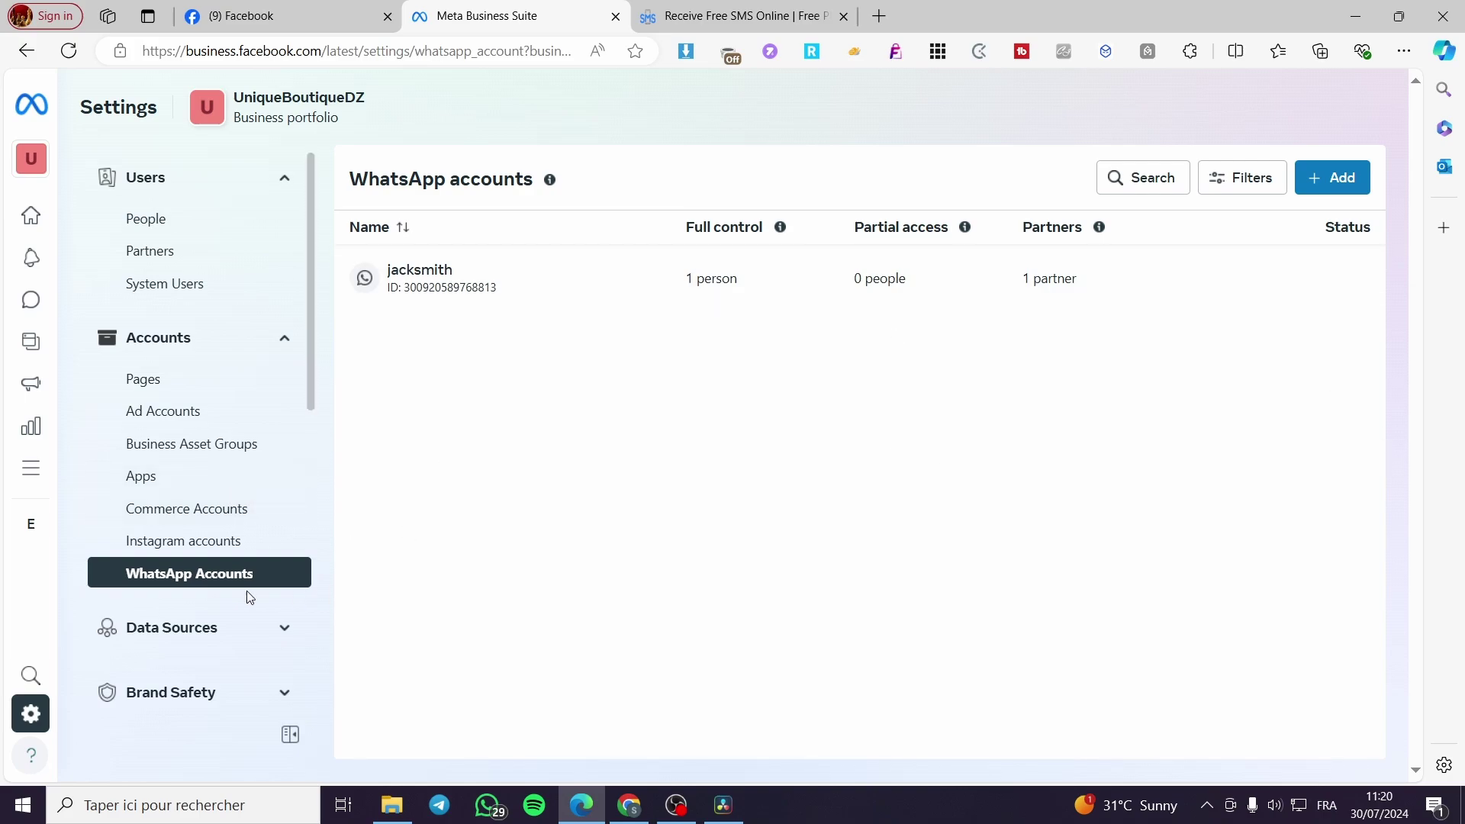
left_click(1338, 183)
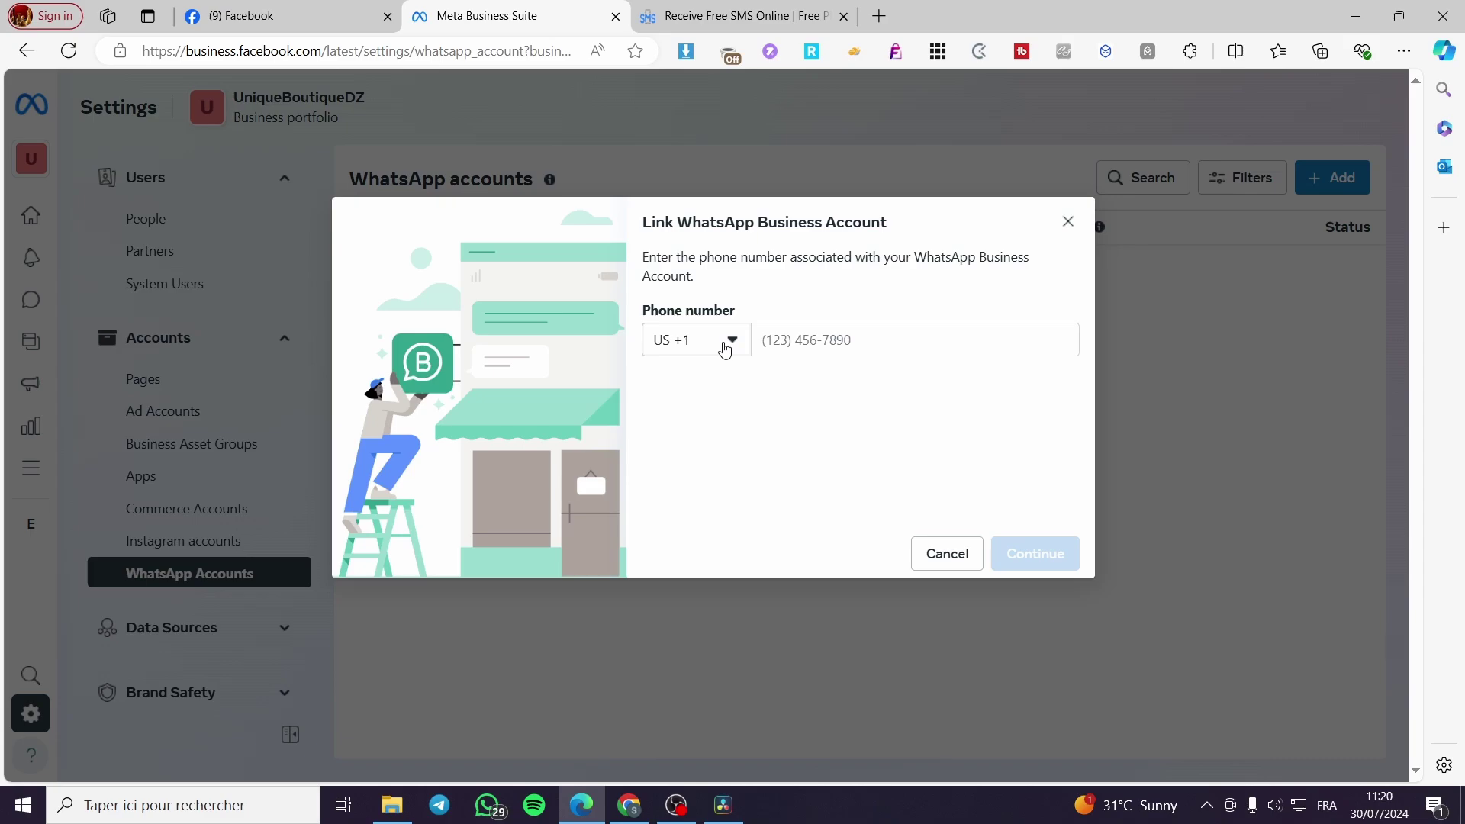
Copy the free US phone number without its country code from the MobileSMS.io page and view its received messages list
left_click(775, 15)
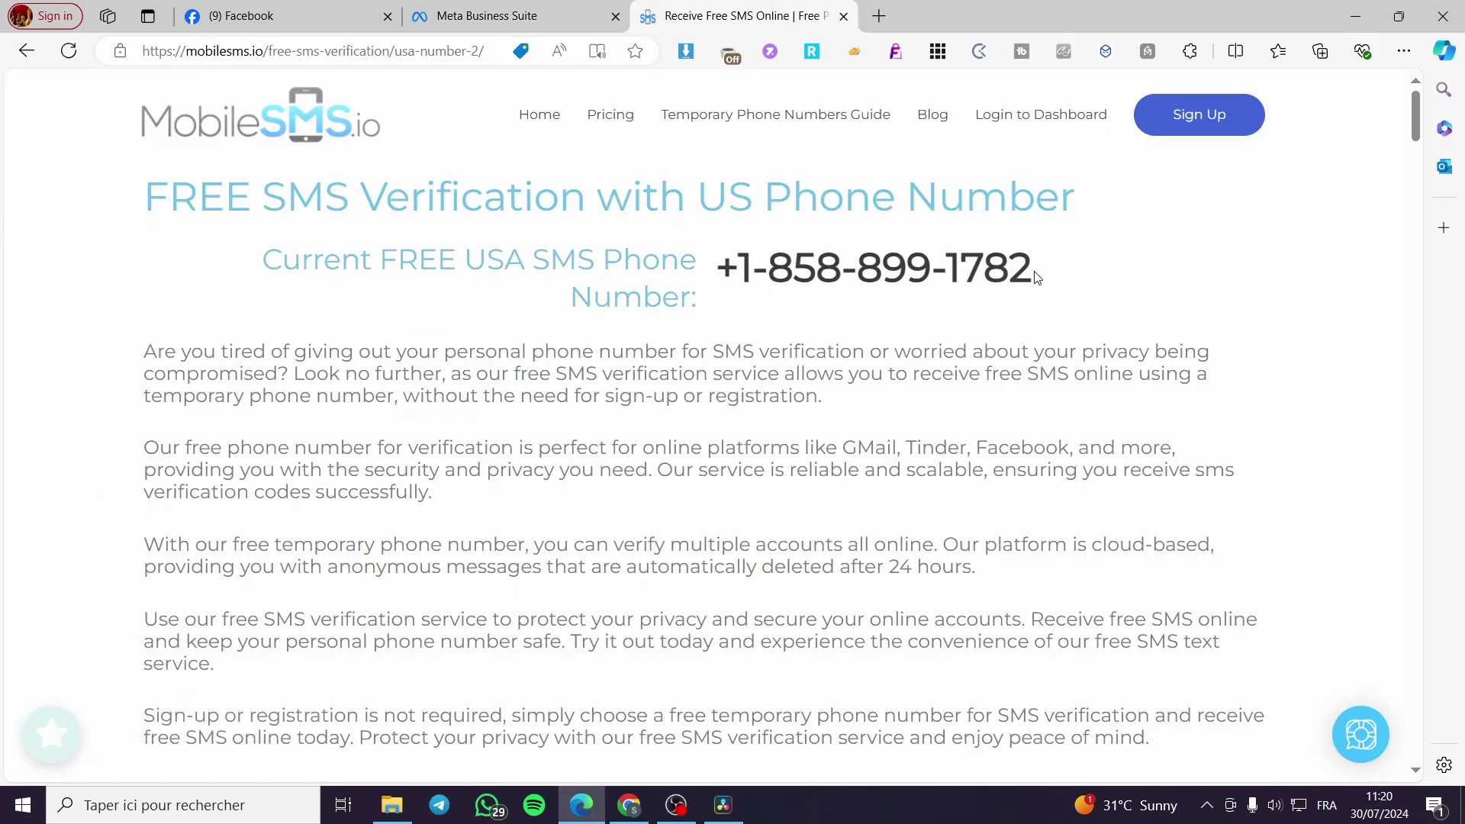
left_click_drag(1037, 276, 768, 269)
right_click(808, 270)
left_click(860, 293)
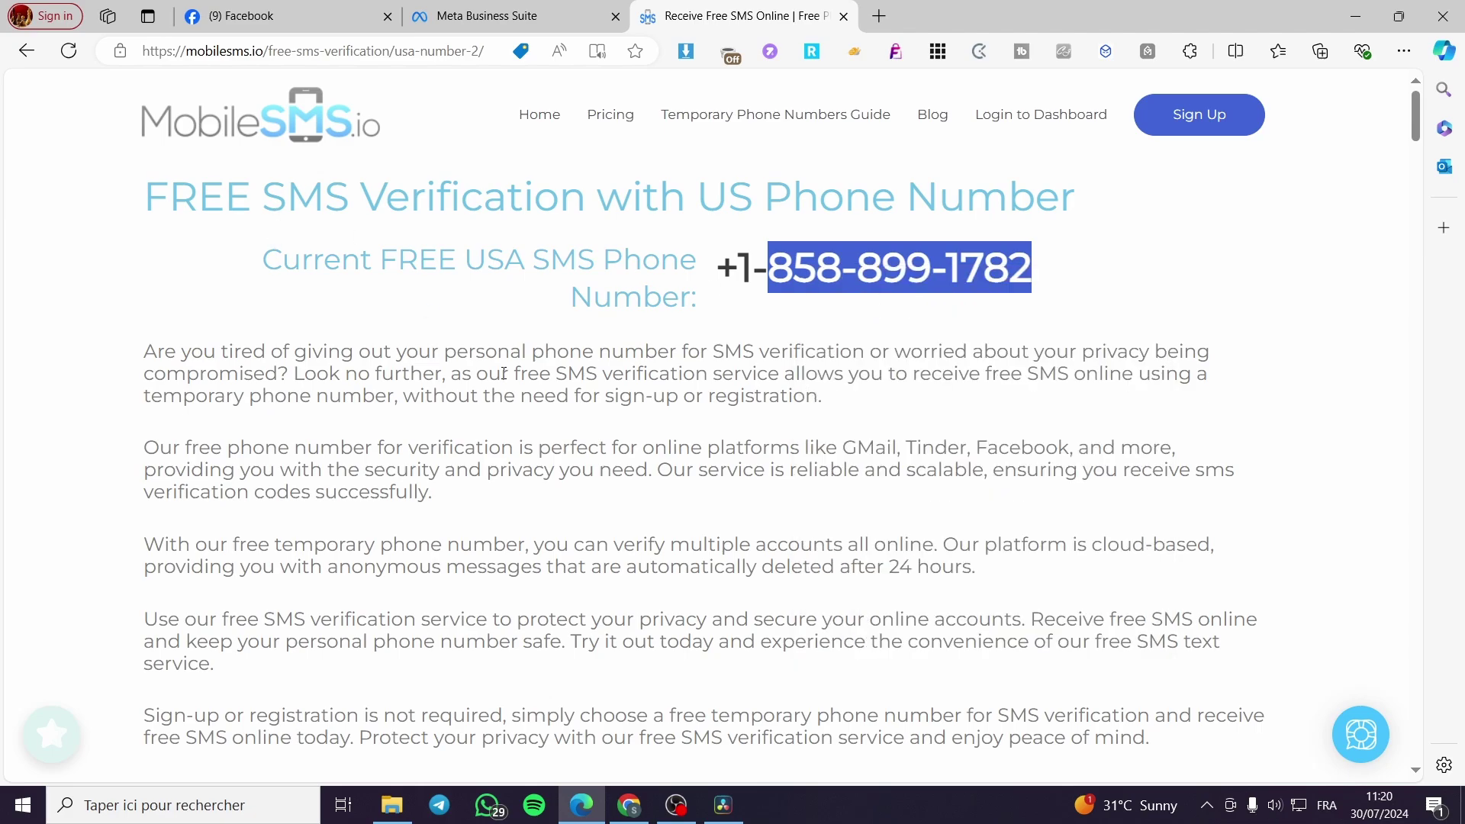
scroll(504, 373, "down", 15)
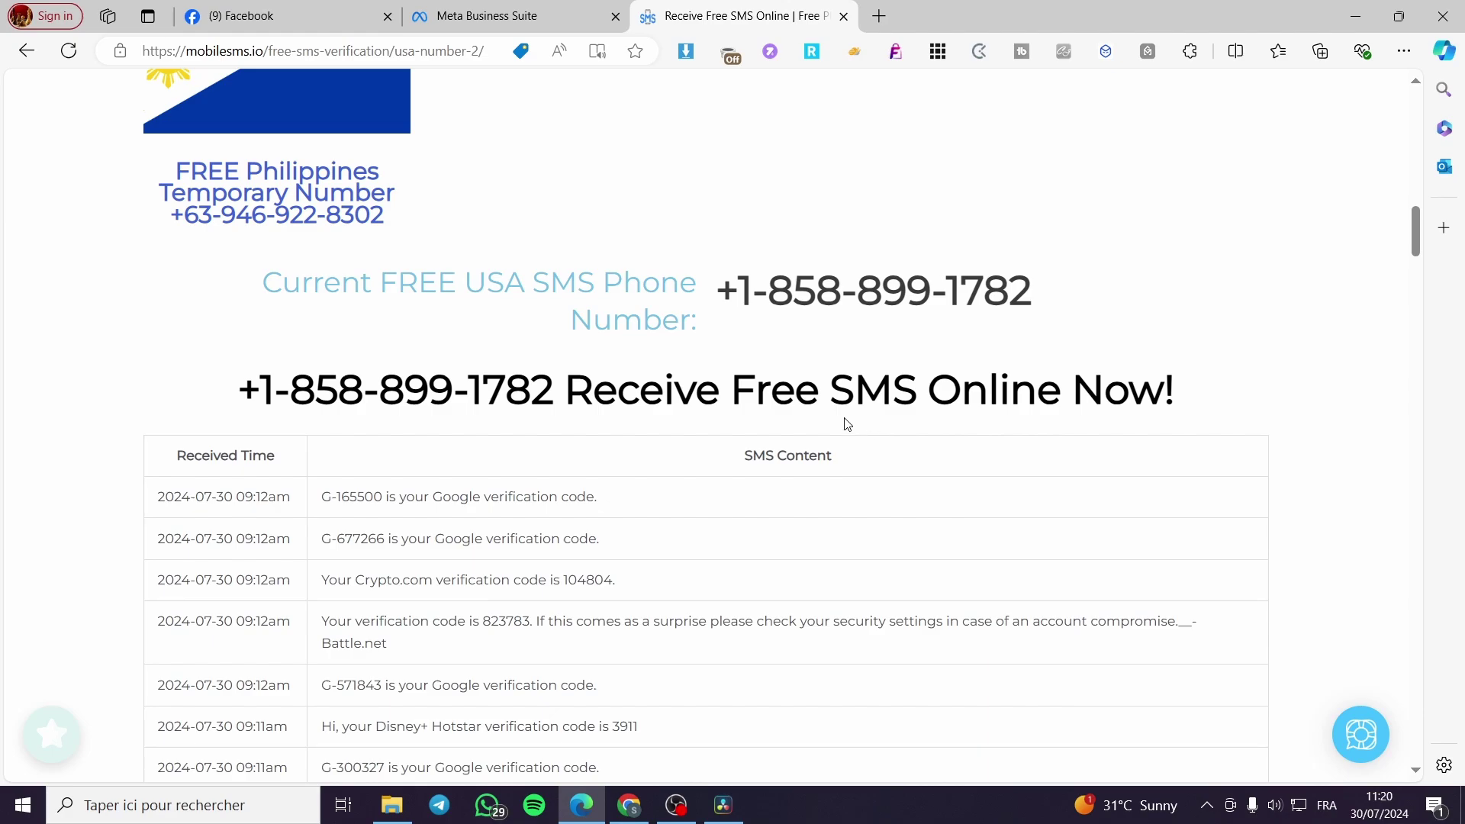
Return to Meta Business Suite and try to link a WhatsApp Business account using the copied US +1 phone number
left_click(488, 16)
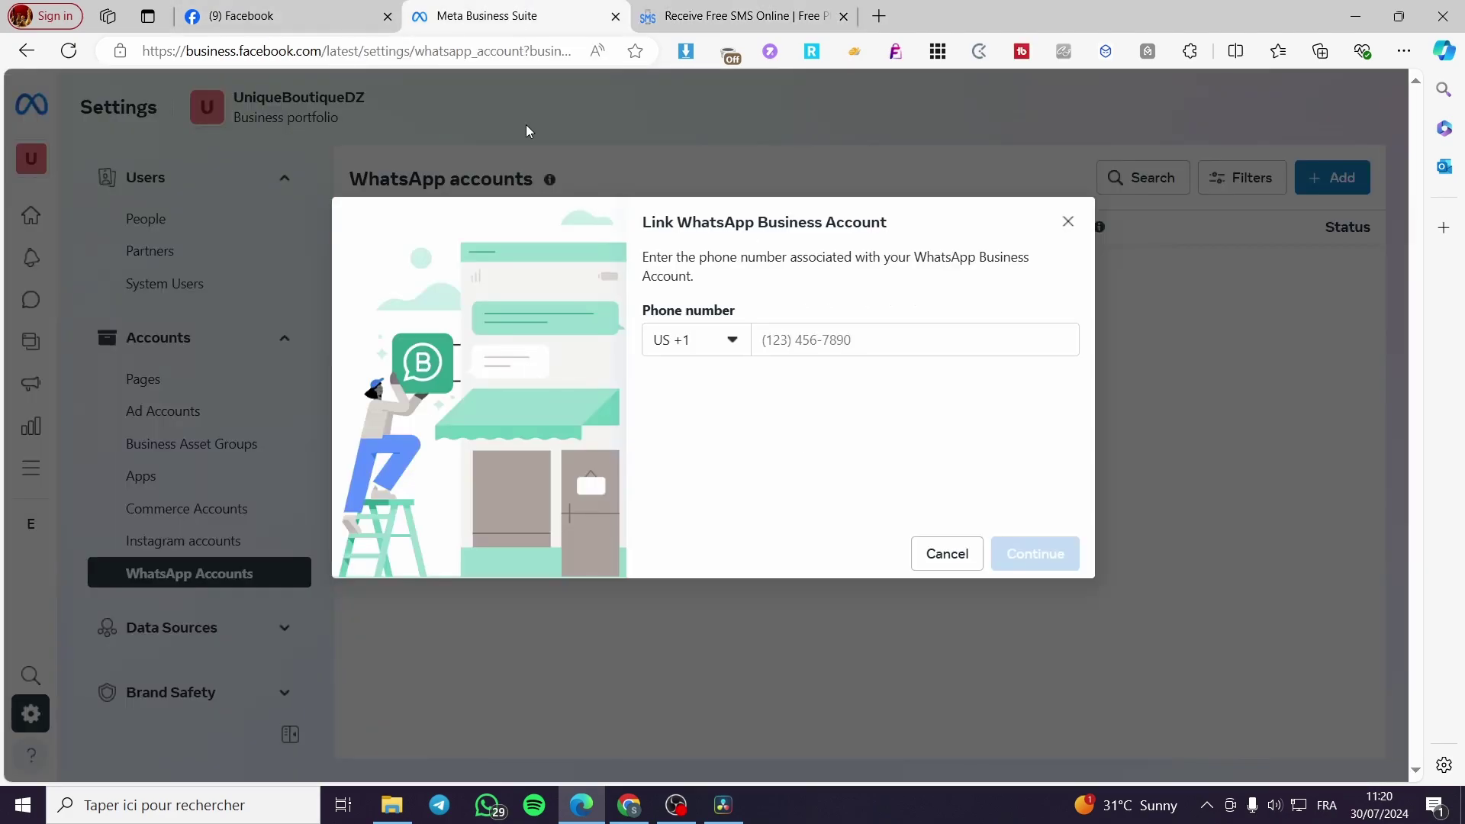
left_click(836, 337)
left_click(833, 401)
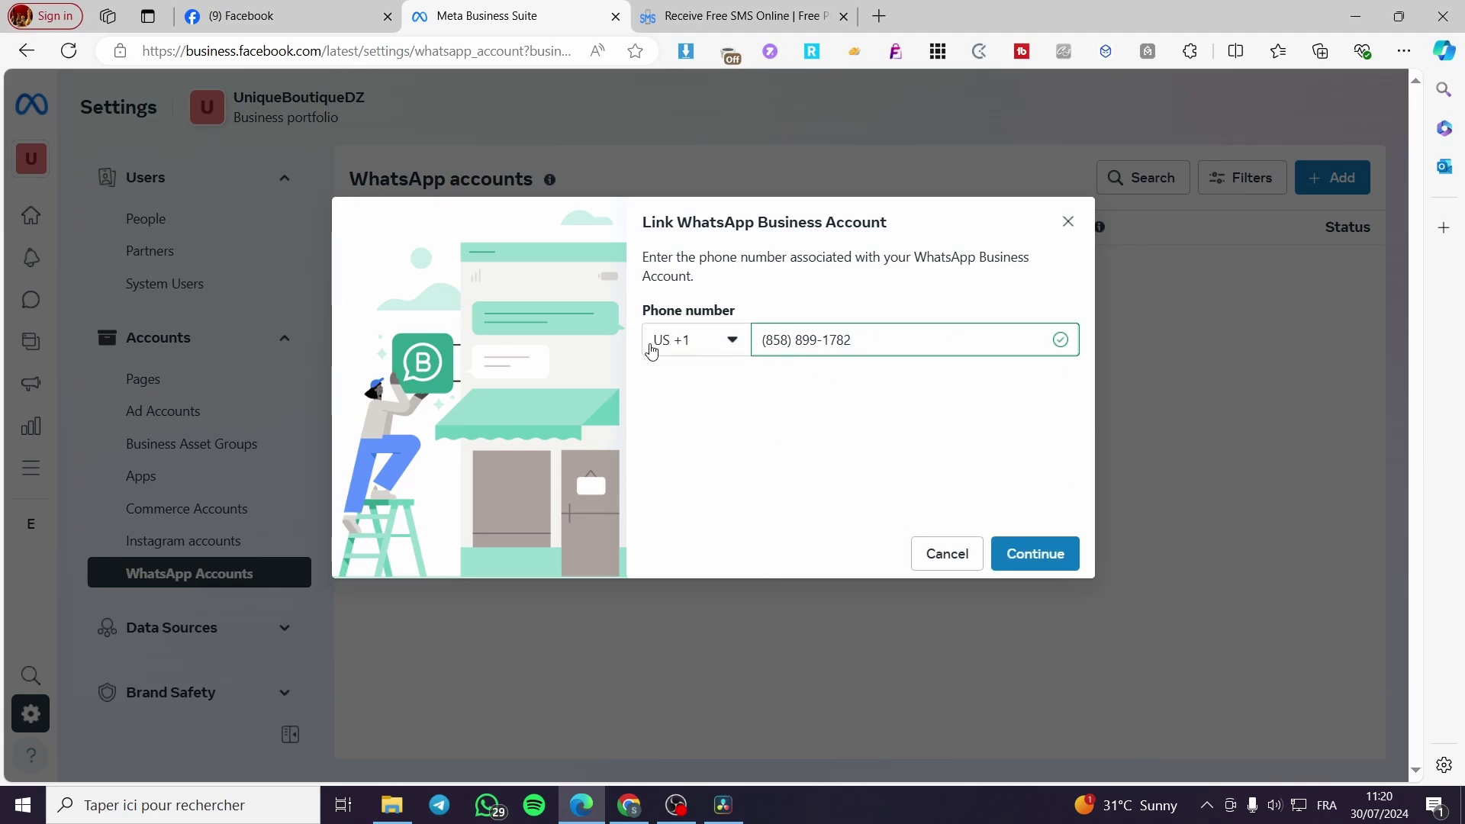
left_click(1051, 568)
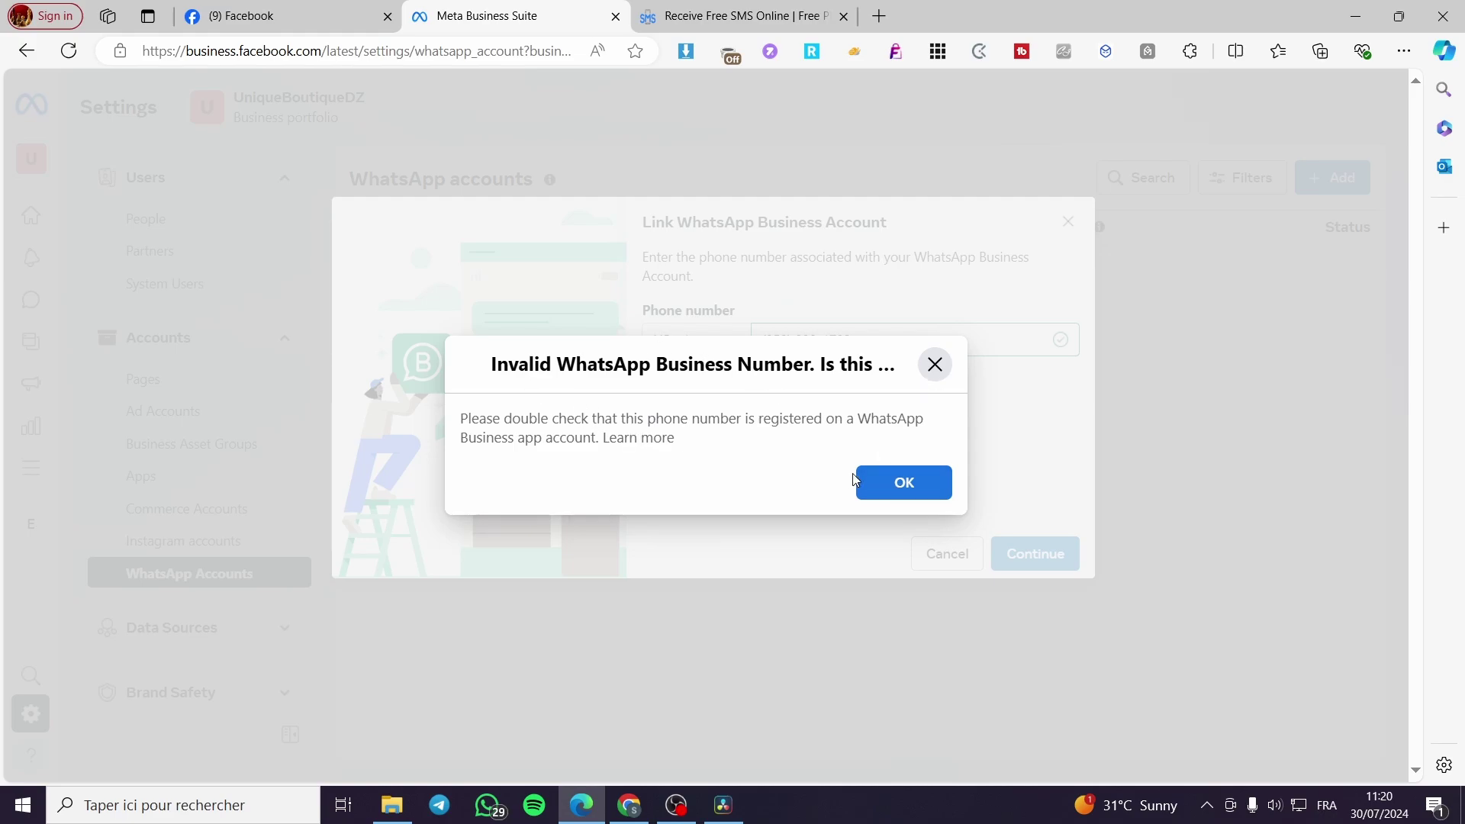
left_click(925, 491)
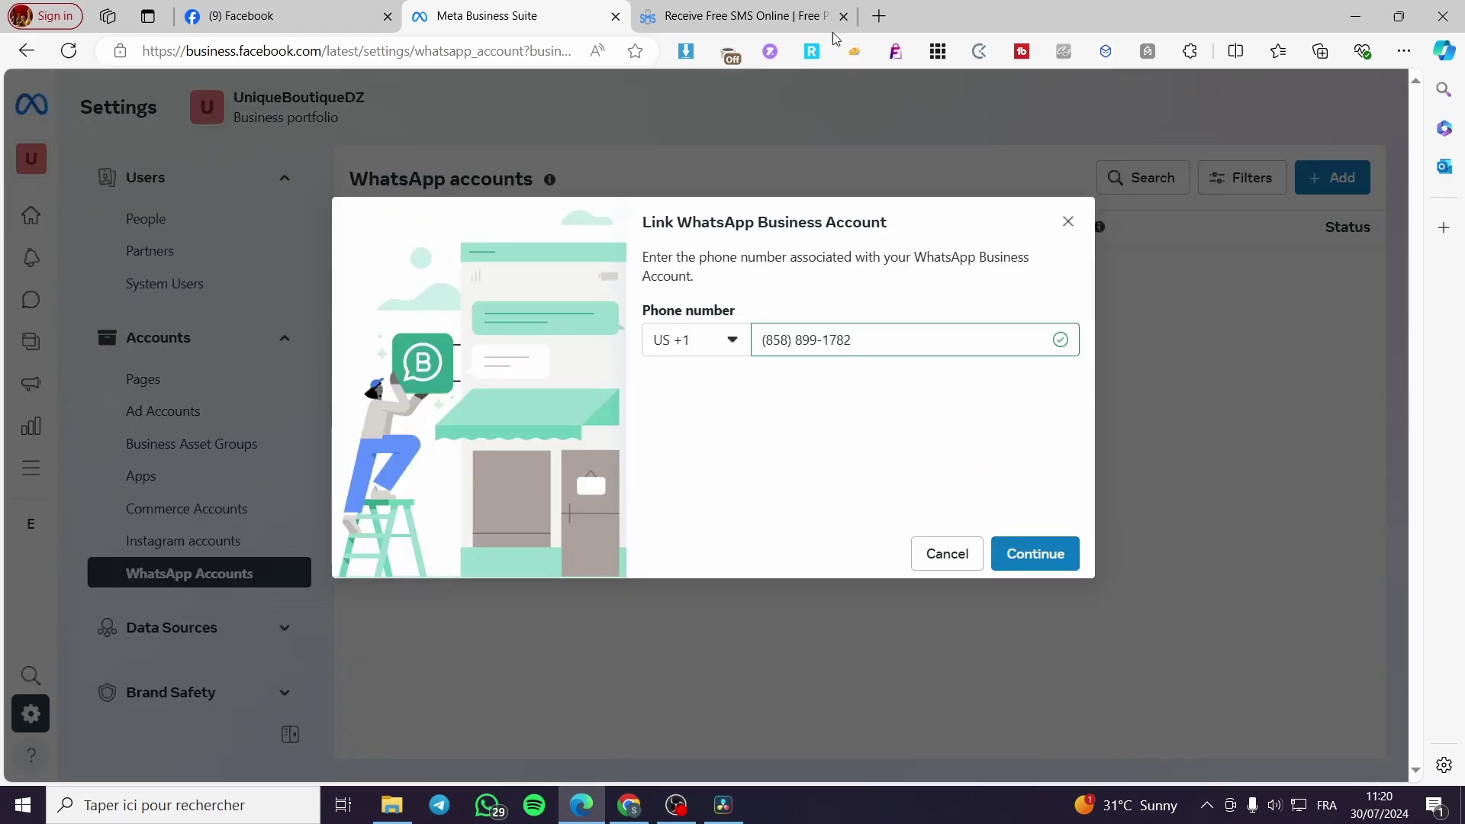
Check the received messages on the MobileSMS.io page, and cancel linking the WhatsApp Business account
left_click(728, 8)
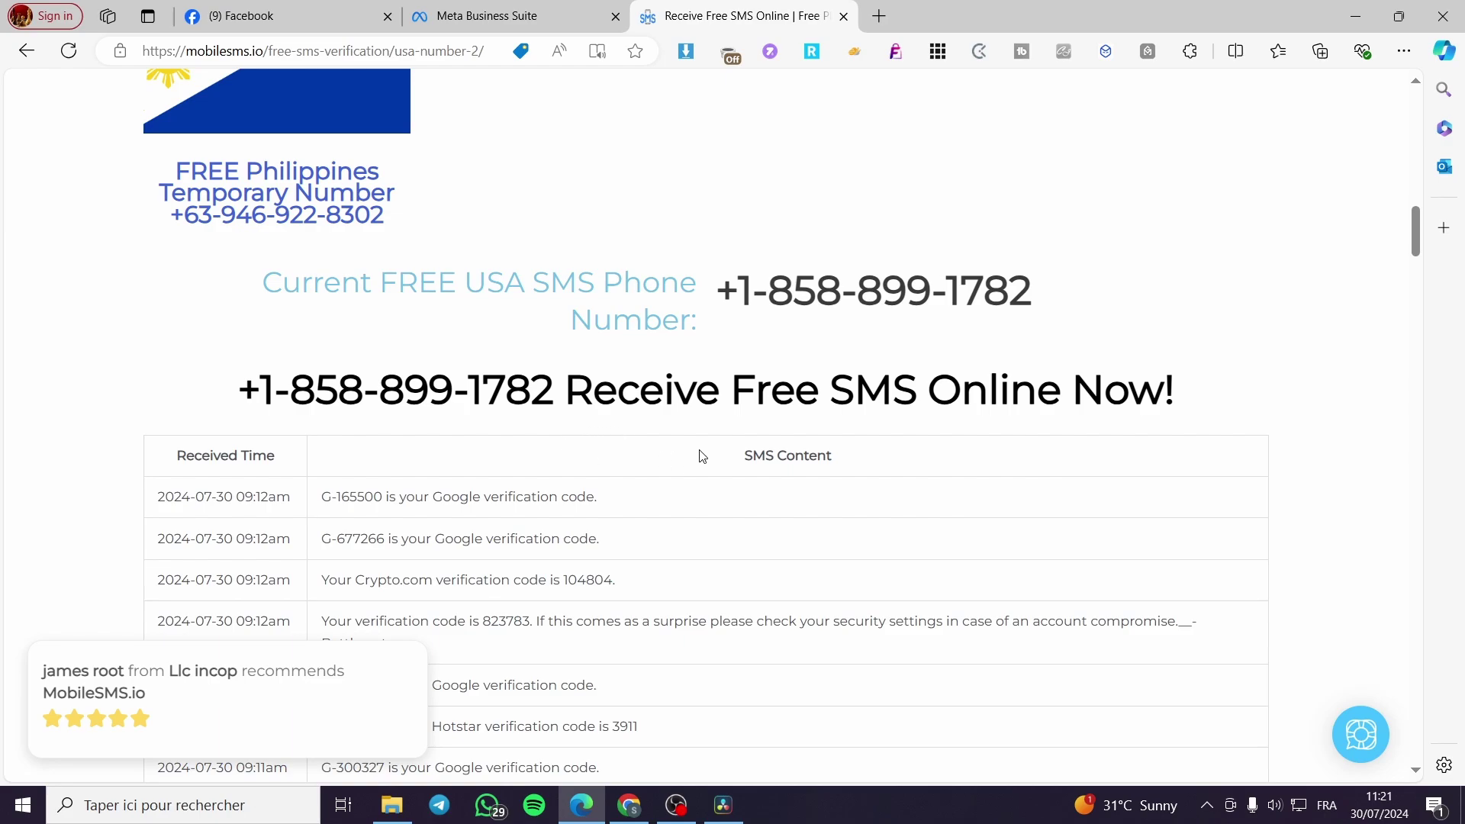
scroll(677, 475, "up", 10)
scroll(659, 535, "down", 10)
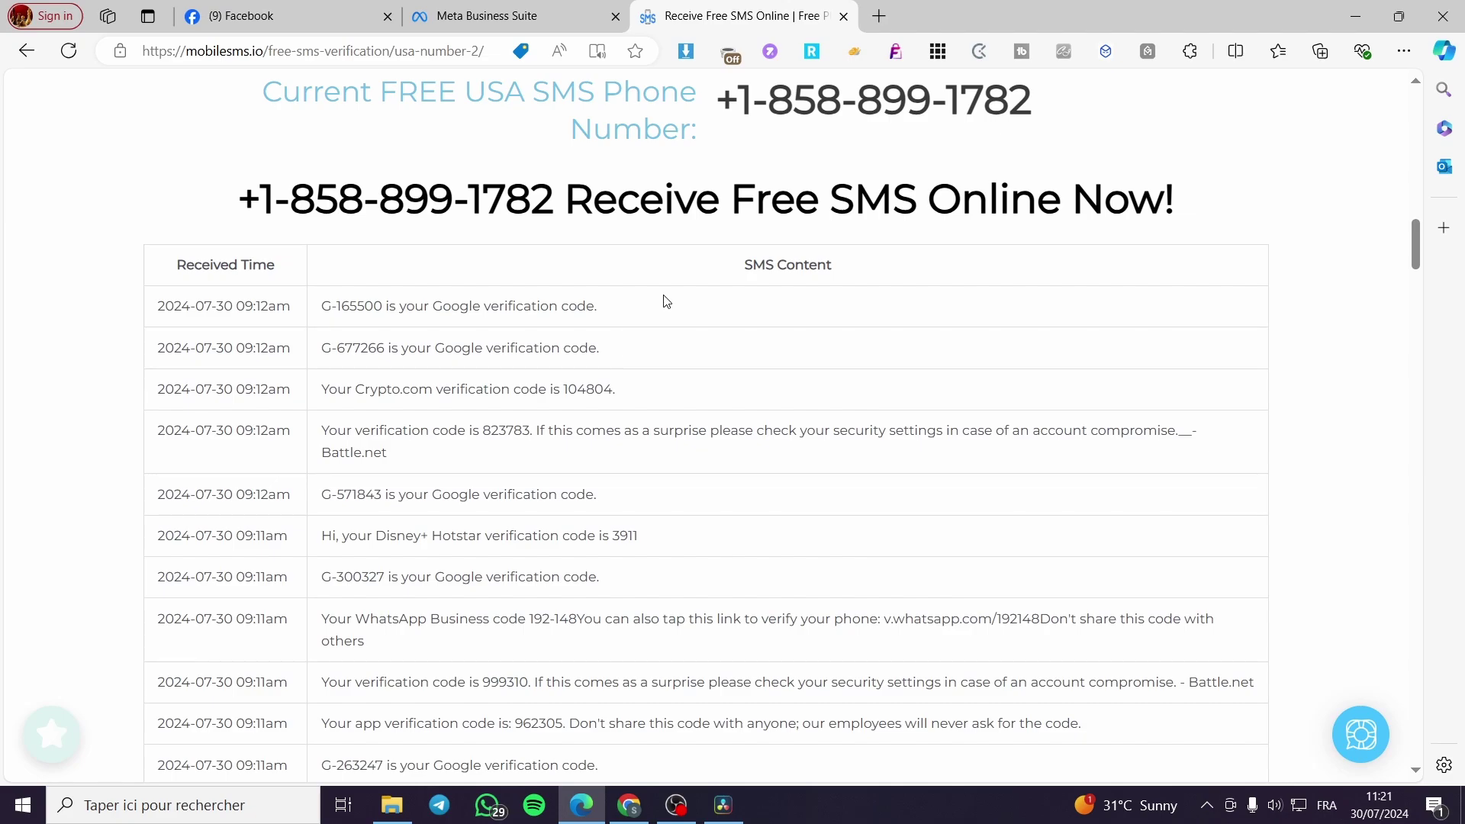
left_click(500, 9)
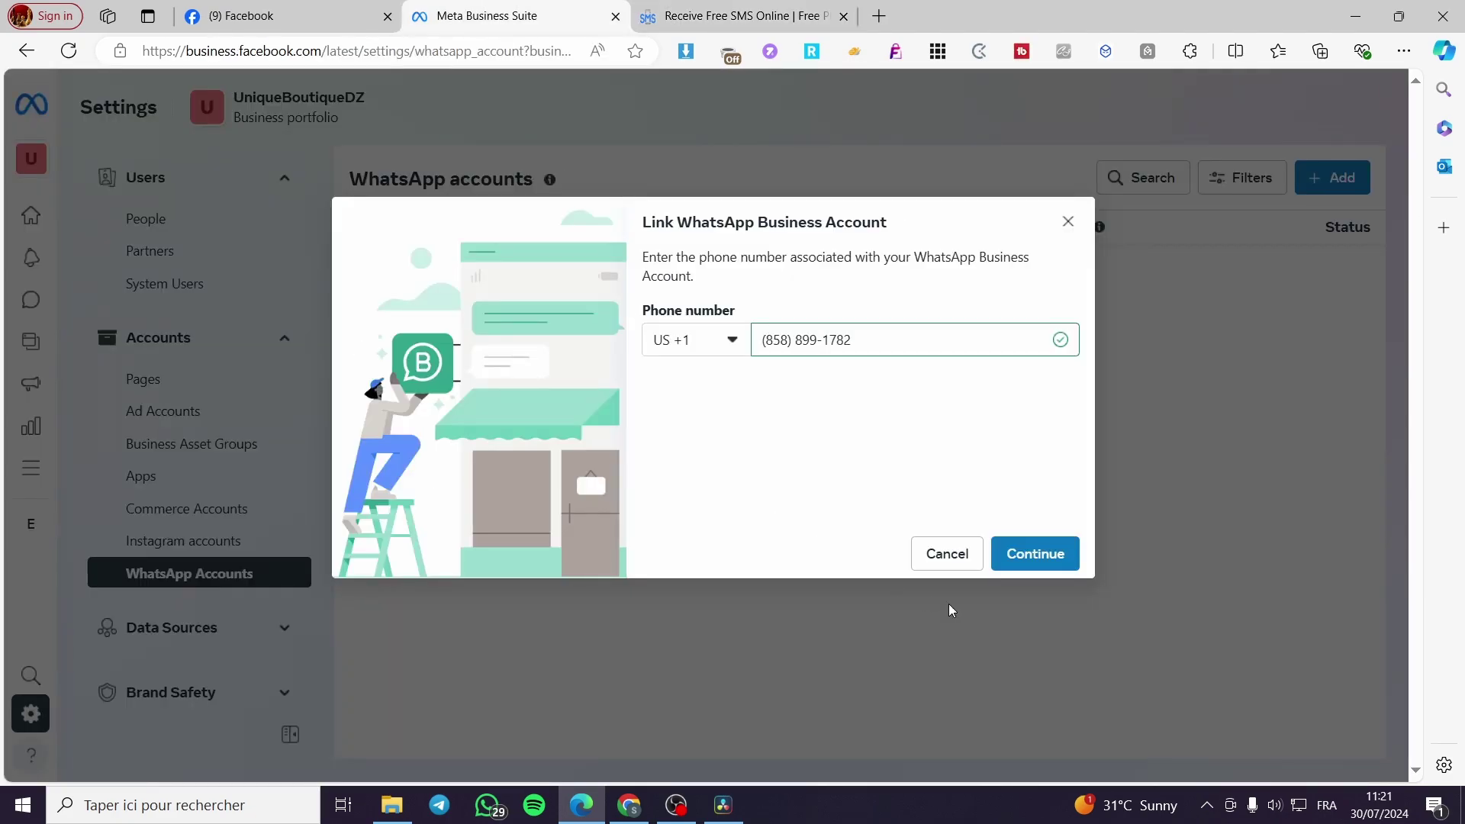
left_click(940, 555)
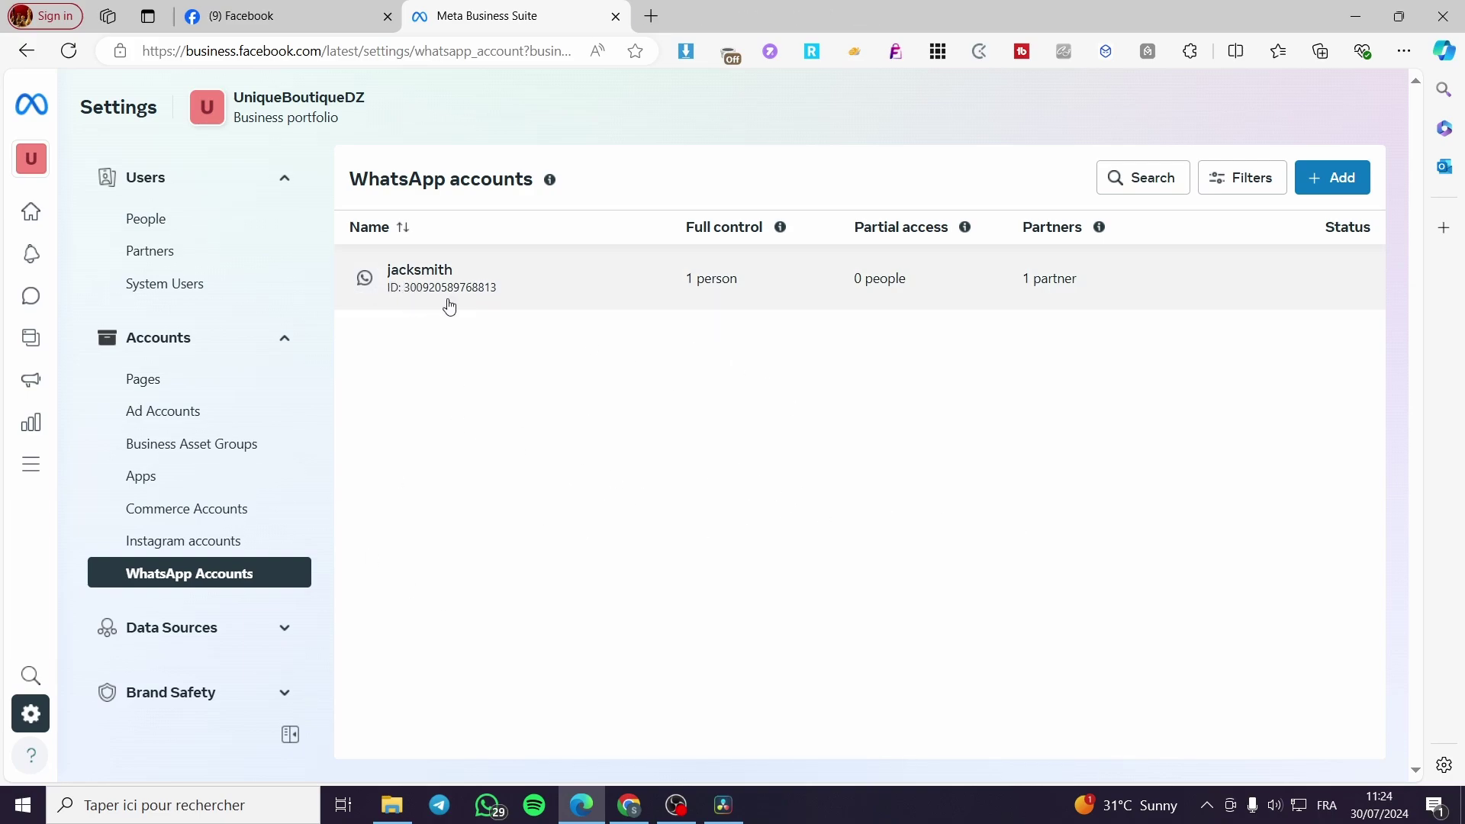
Open the listed WhatsApp account and review its summary, assigned people and partners
left_click(1087, 286)
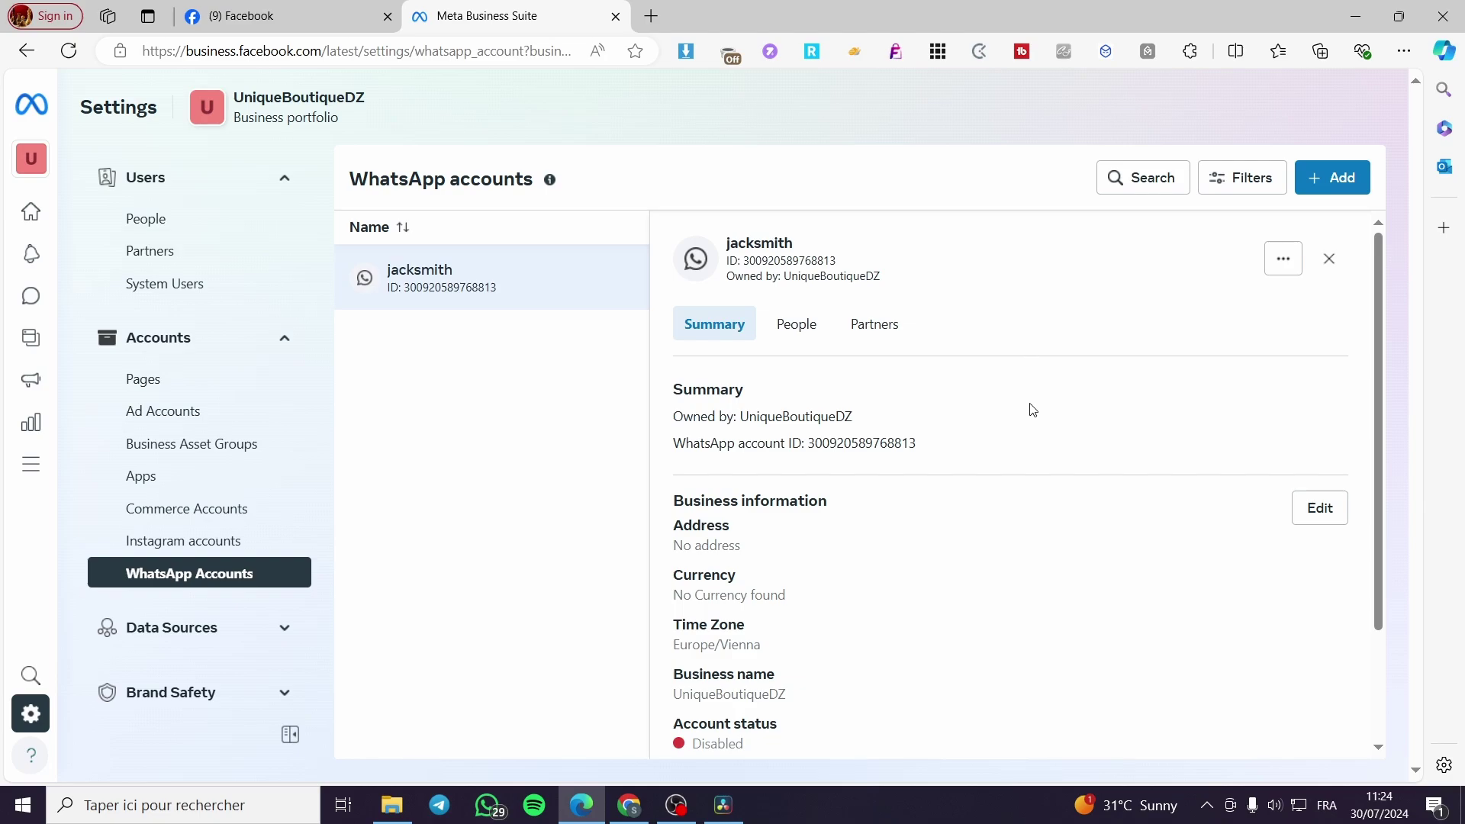
scroll(1007, 408, "down", 2)
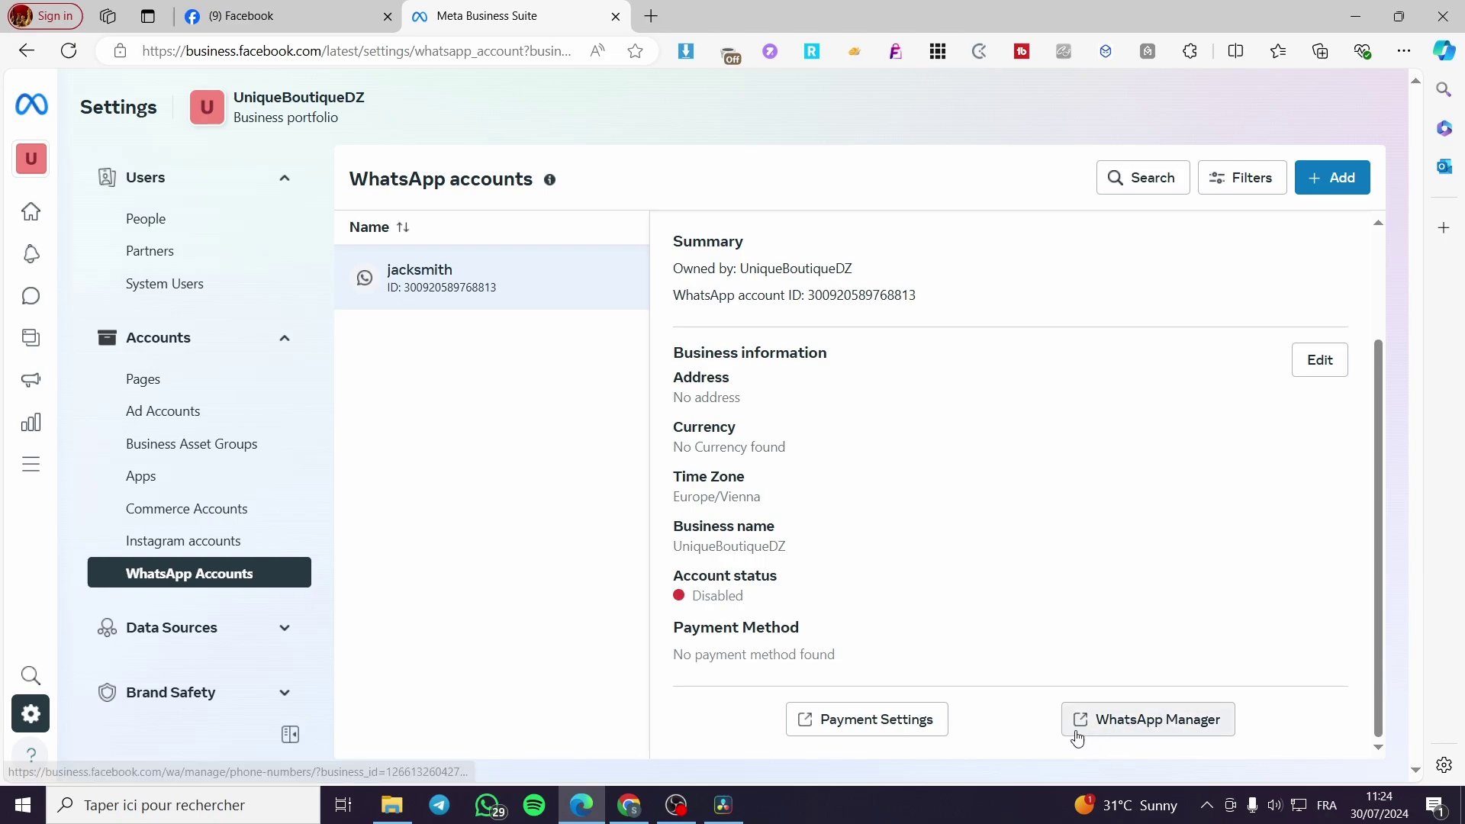
scroll(845, 729, "up", 2)
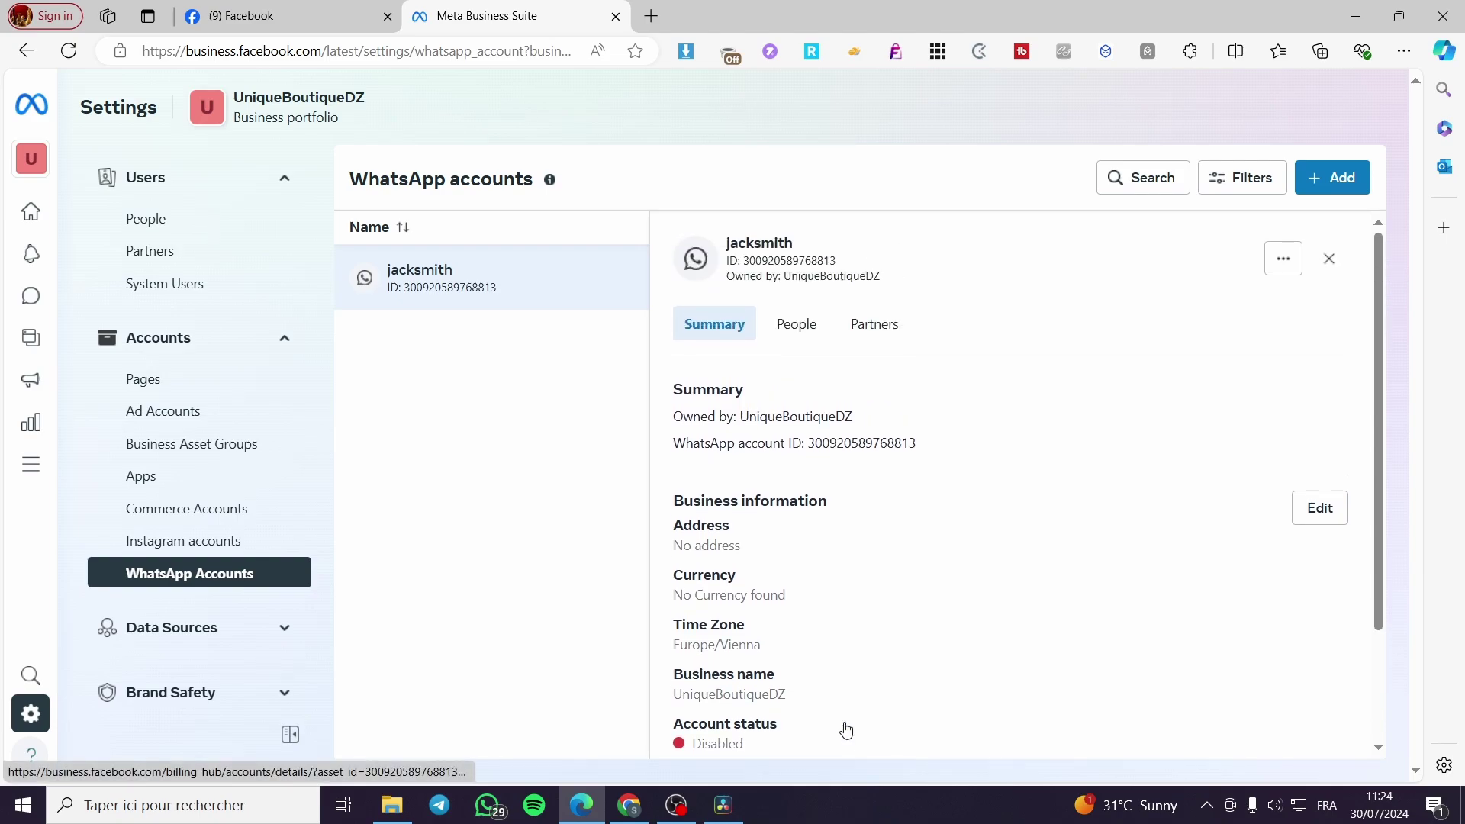
left_click(810, 336)
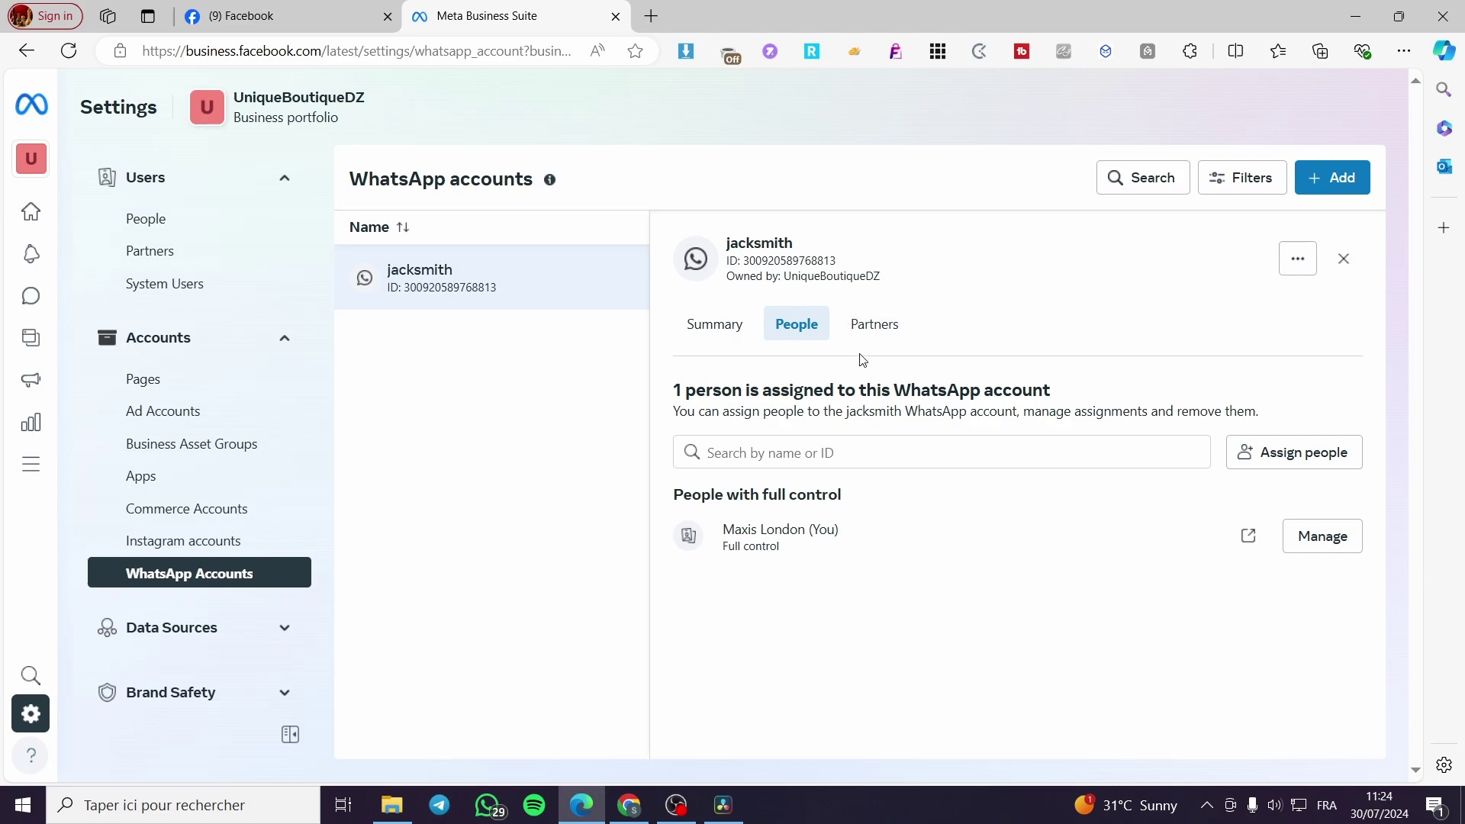
left_click(876, 338)
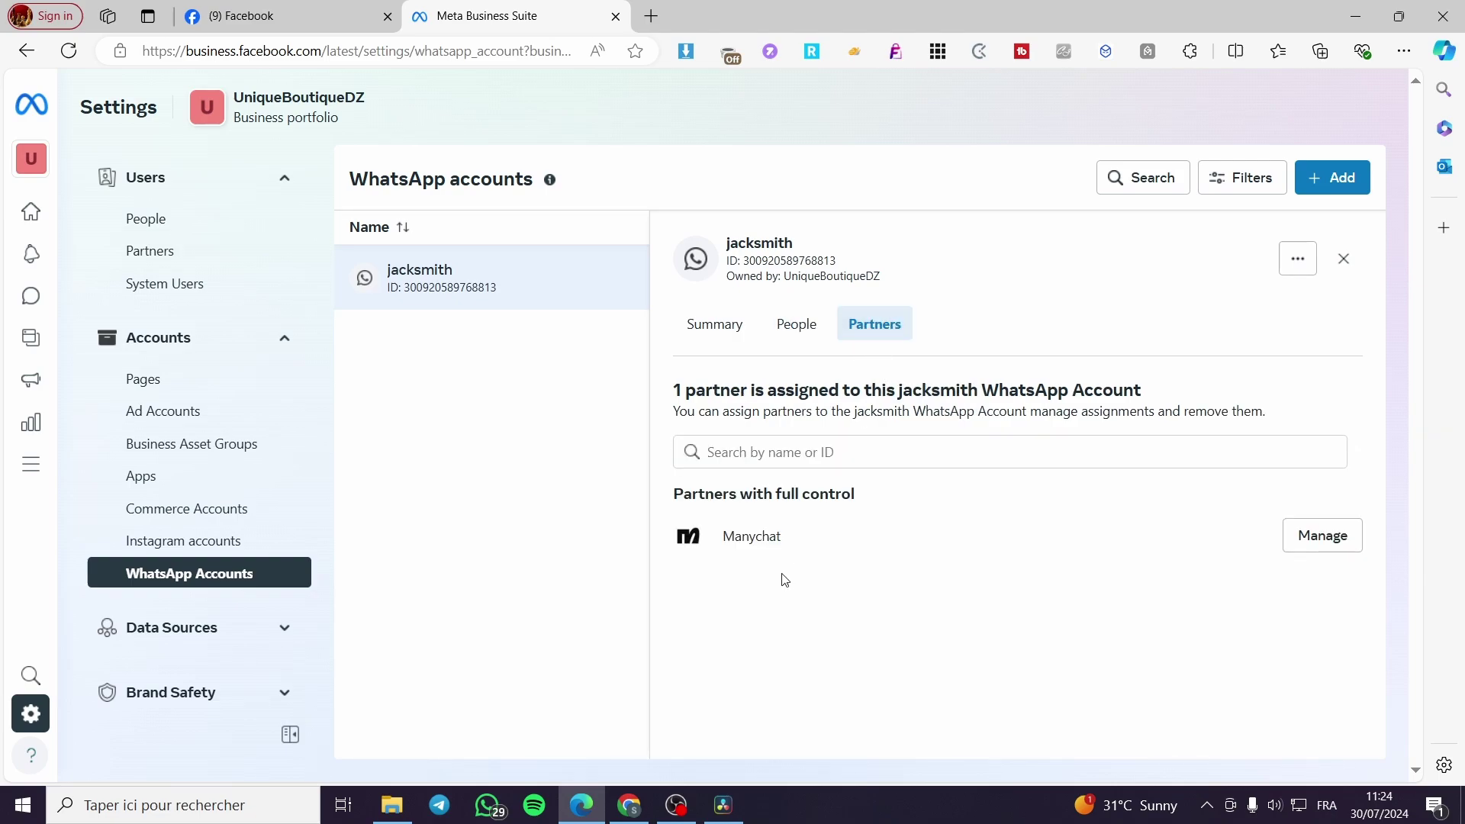
double_click(763, 536)
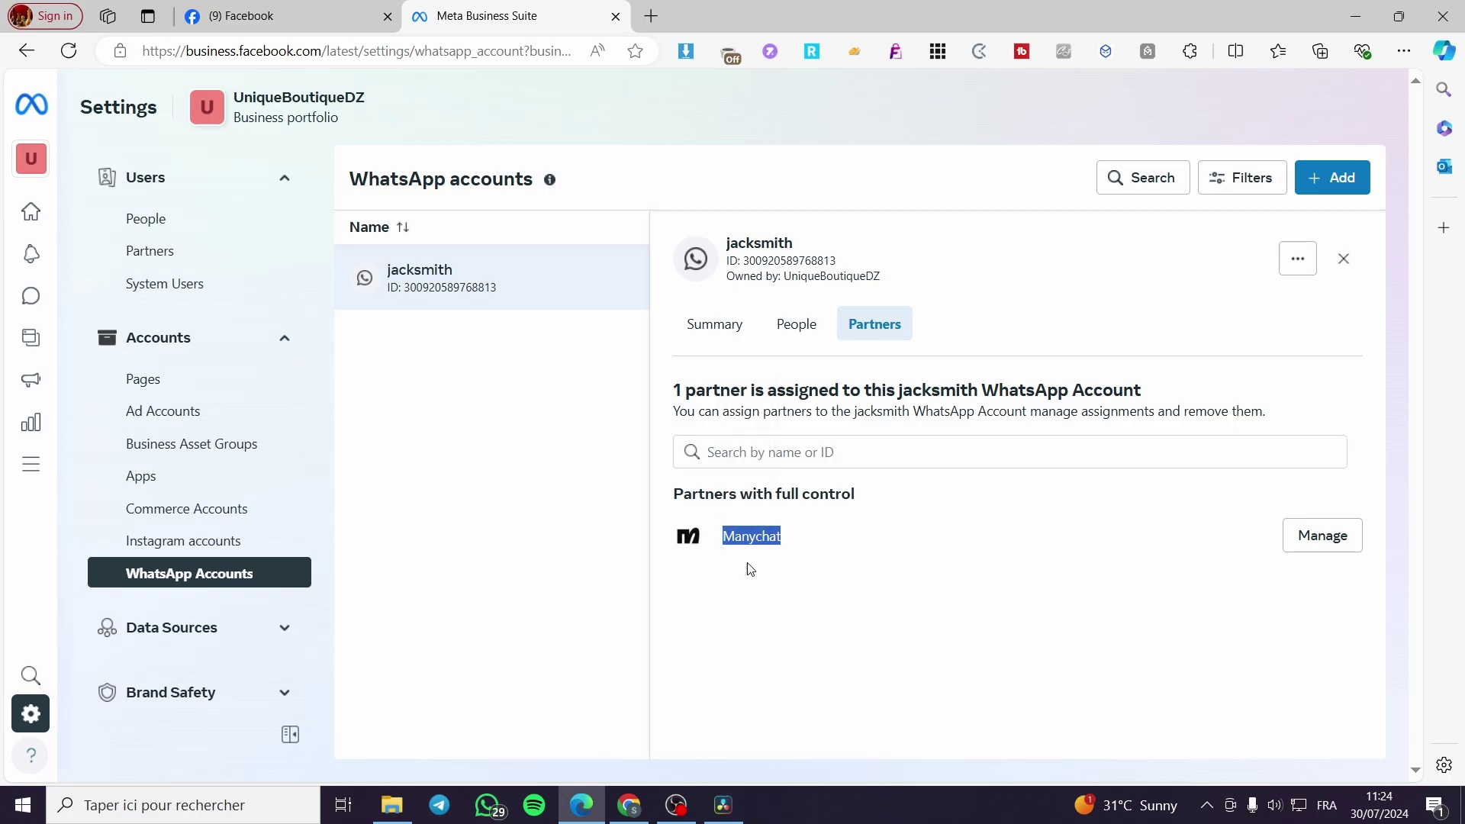
left_click(736, 551)
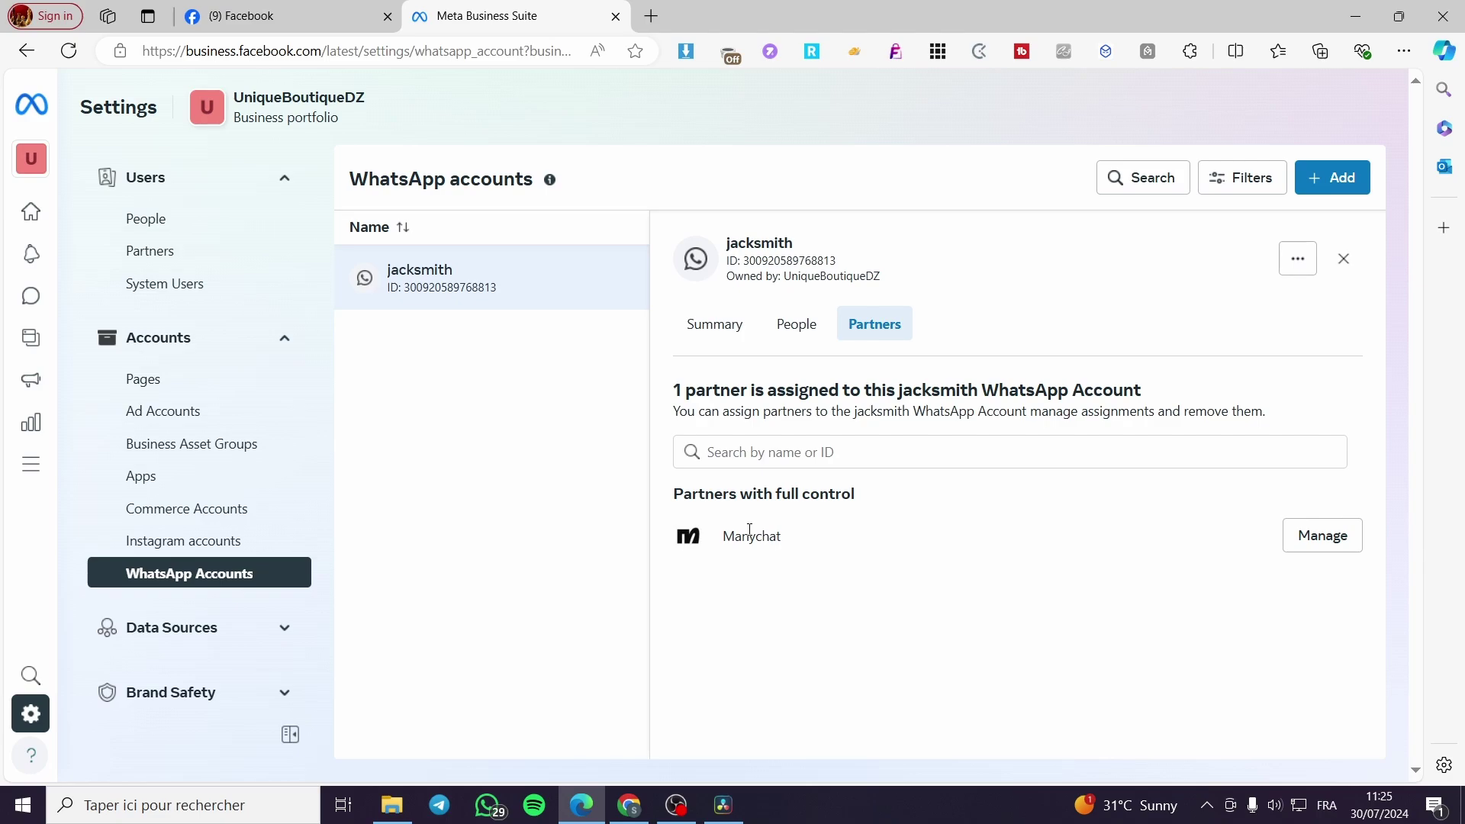
Review the WhatsApp account's summary and business information, and open the account in WhatsApp Manager
left_click(748, 328)
scroll(936, 471, "down", 2)
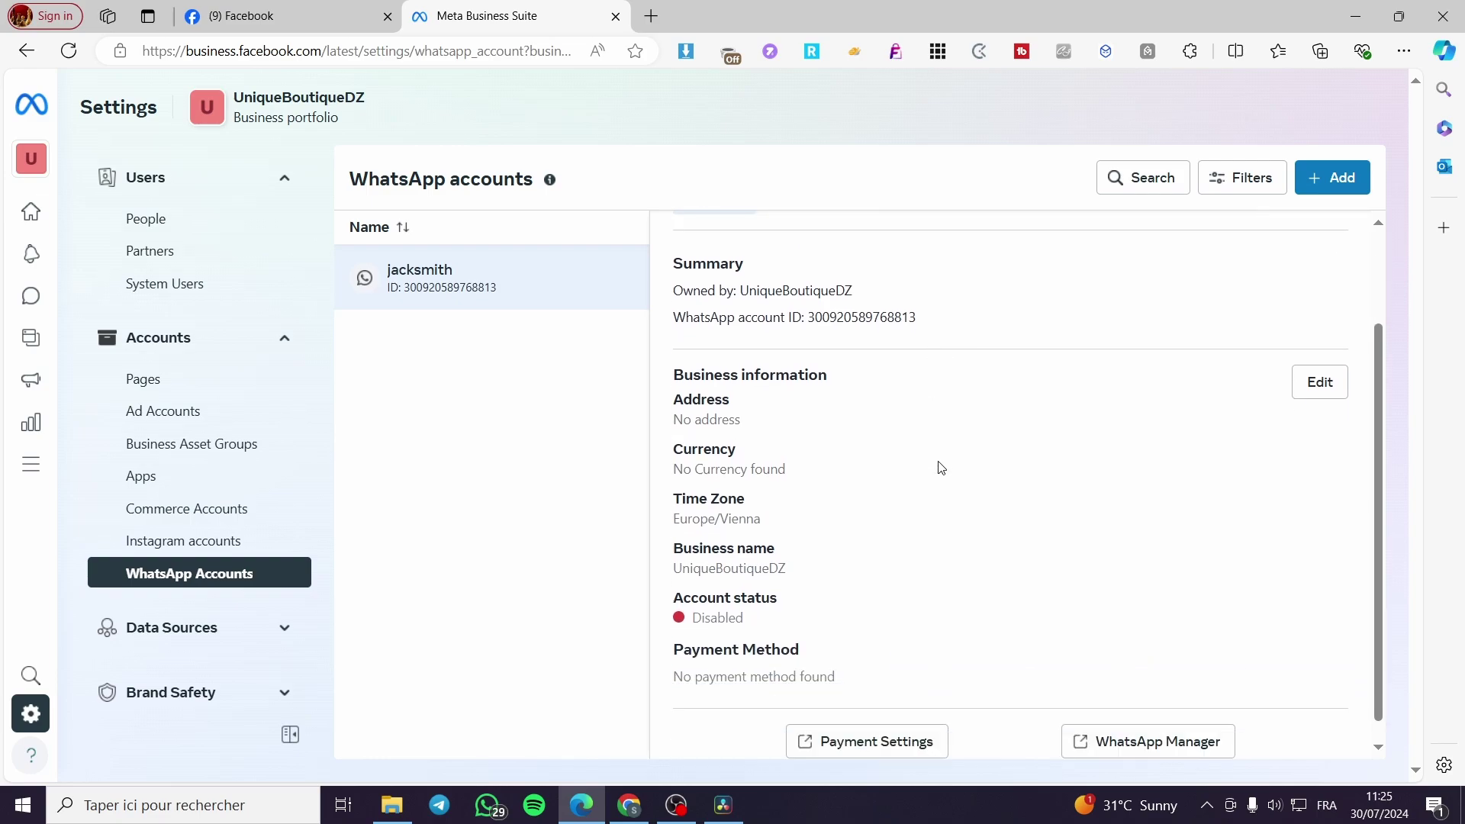
scroll(939, 468, "up", 2)
scroll(882, 492, "down", 2)
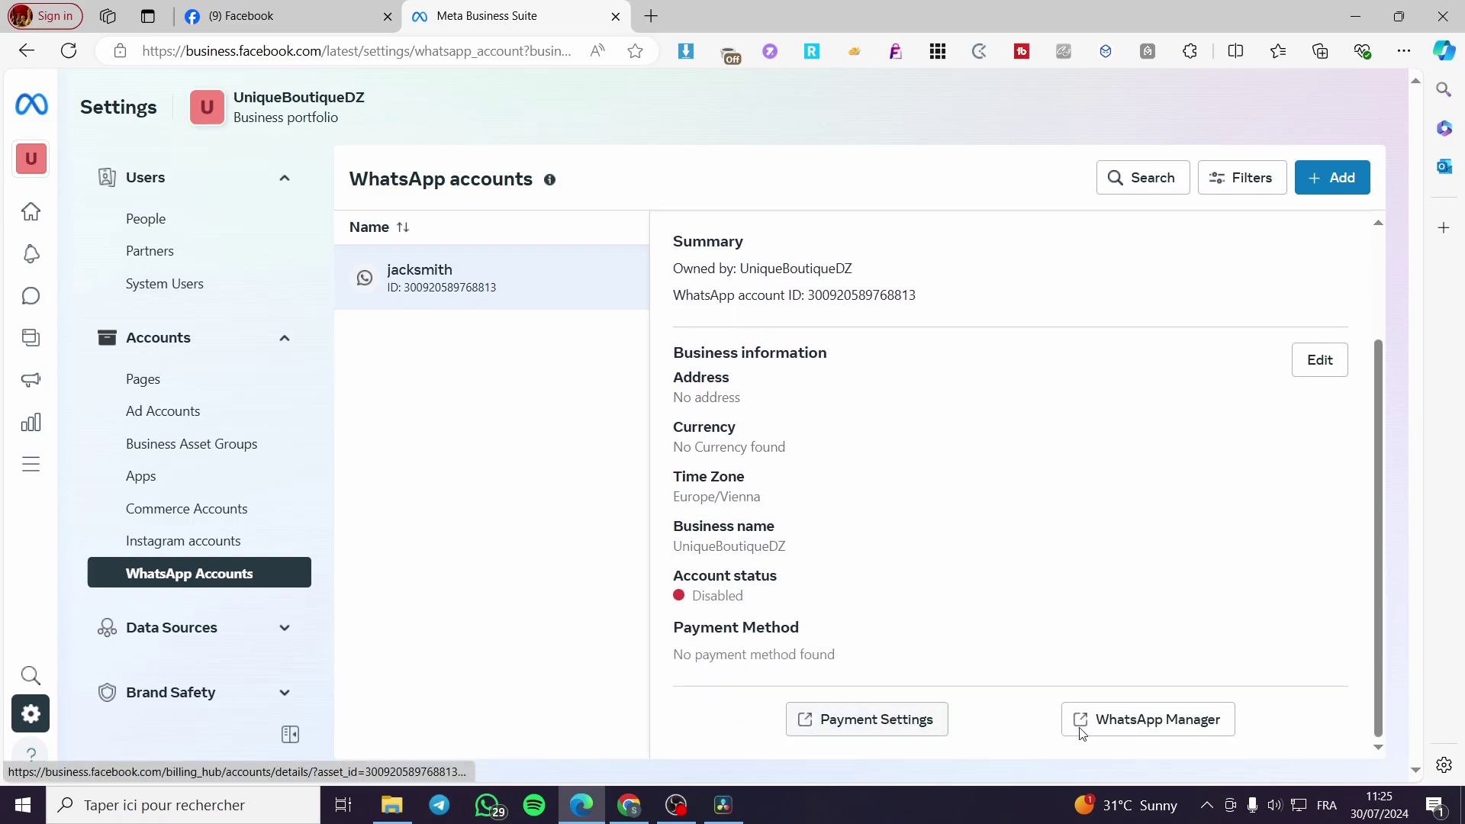
left_click(1137, 729)
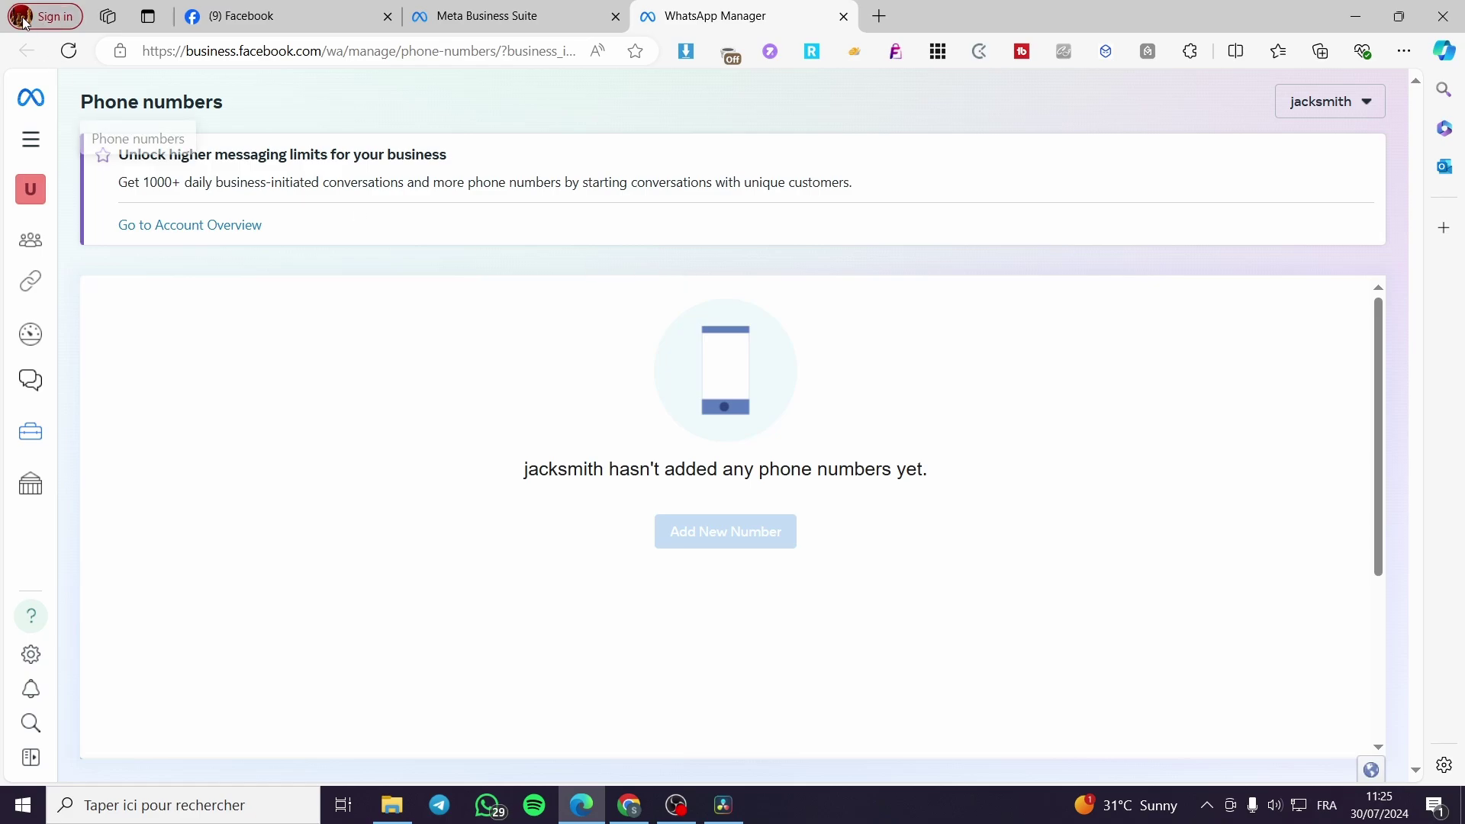
Back in Business Suite, set the WhatsApp account's currency to USD and confirm the edit
left_click(513, 14)
left_click(1321, 360)
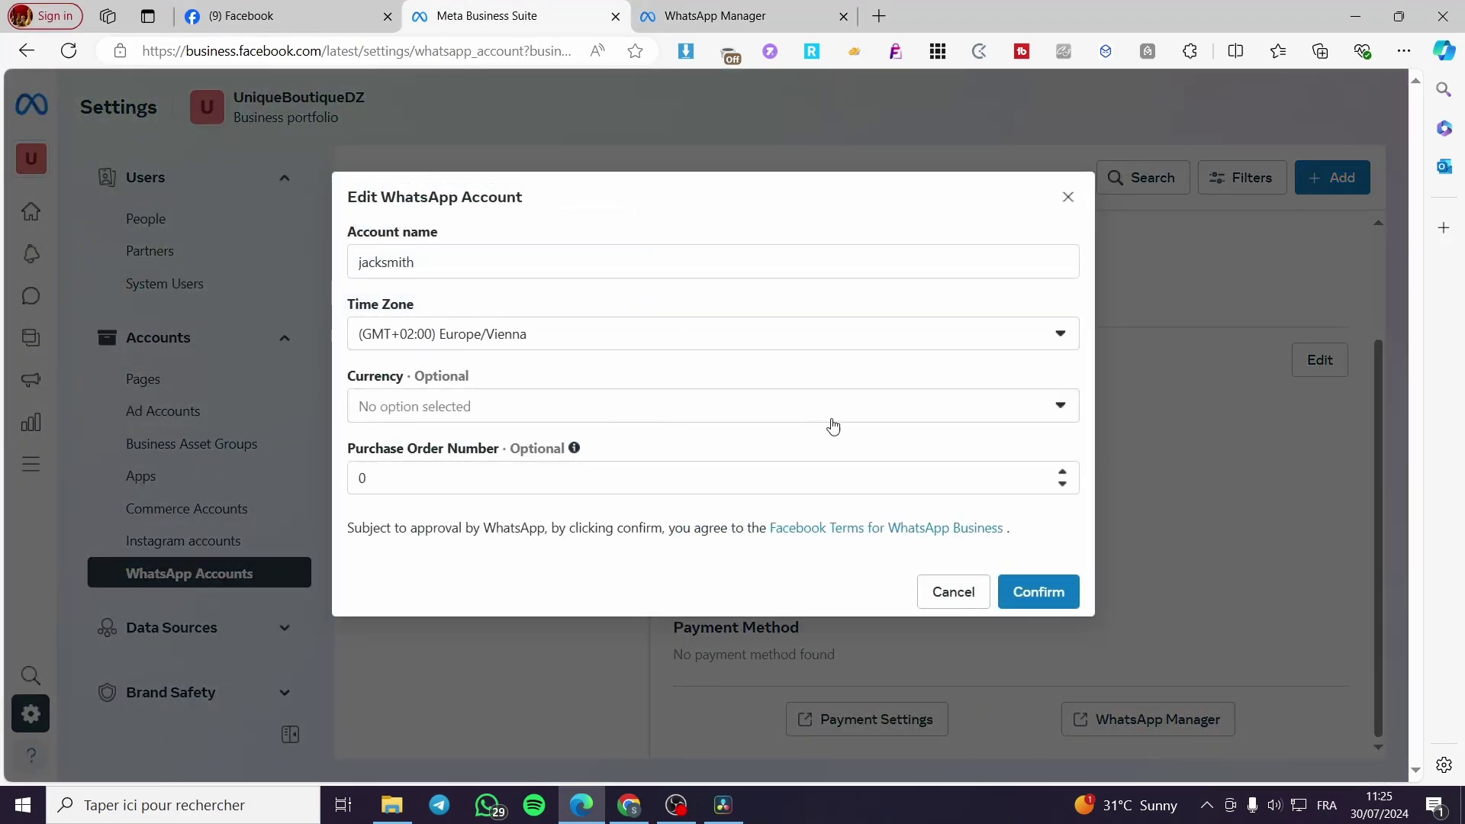
left_click(546, 417)
left_click(503, 458)
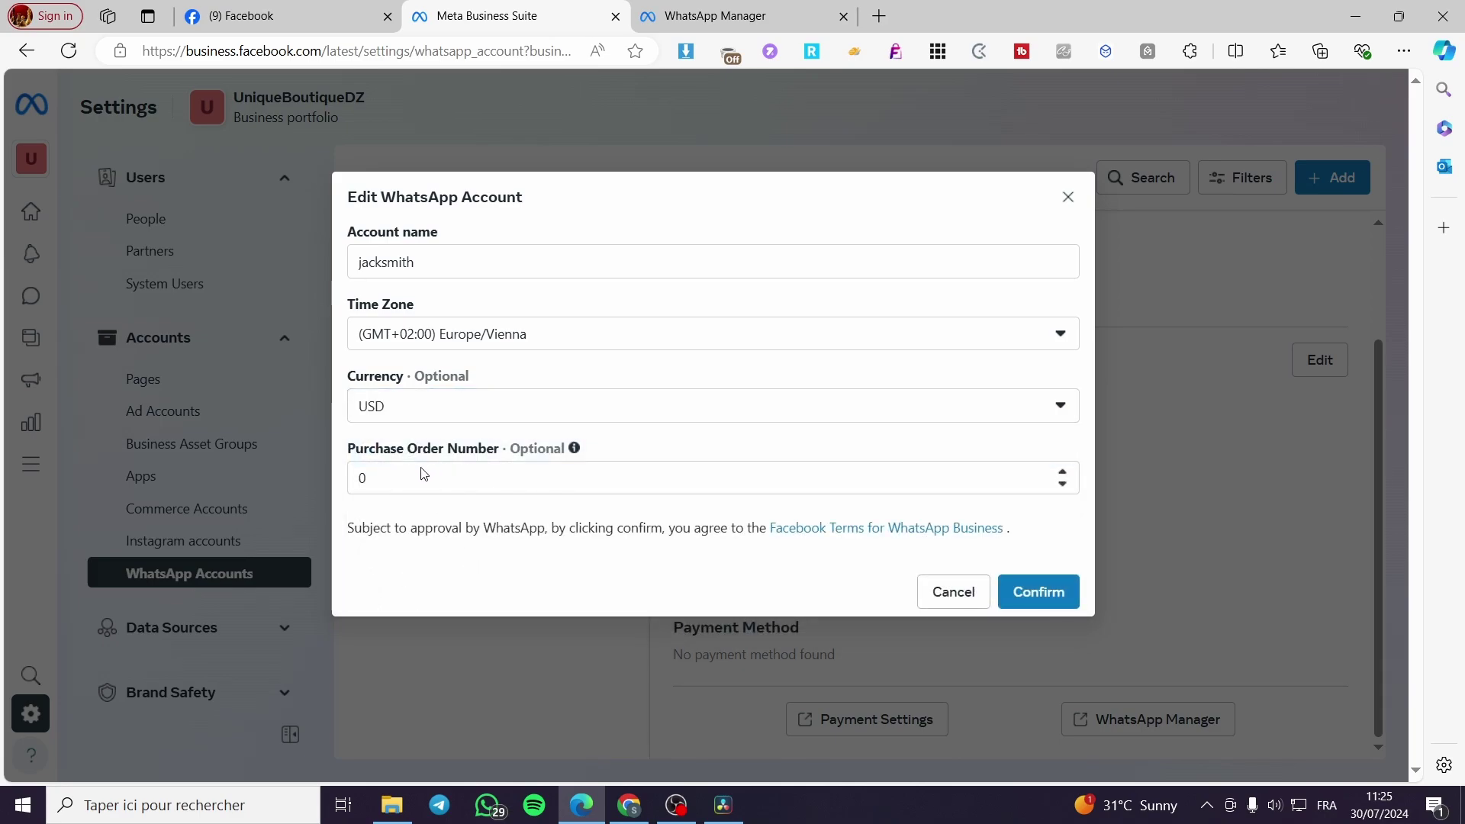
left_click(1044, 593)
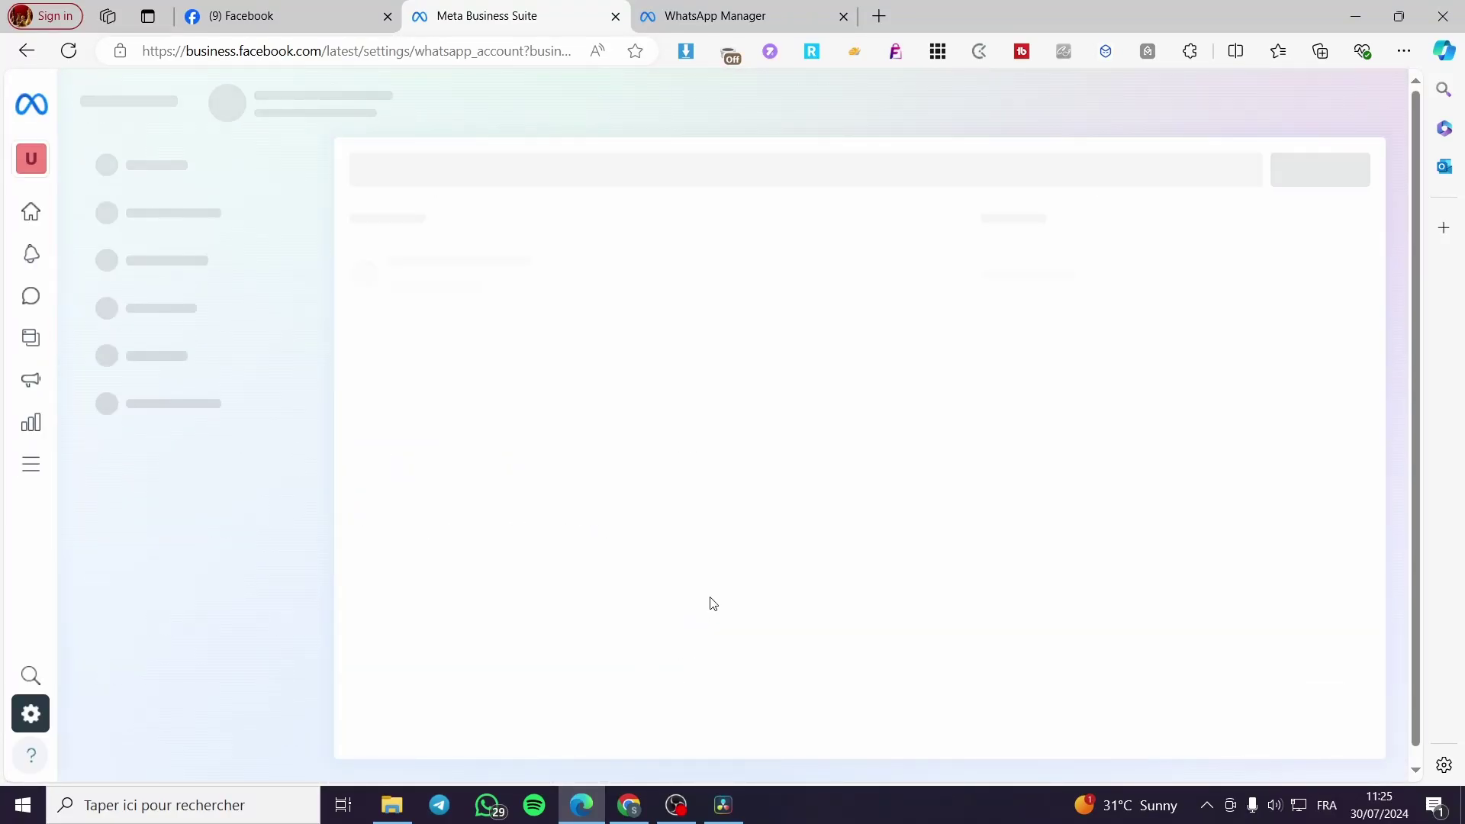
Look through the phone numbers page and navigation sections of WhatsApp Manager, and close it
left_click(780, 8)
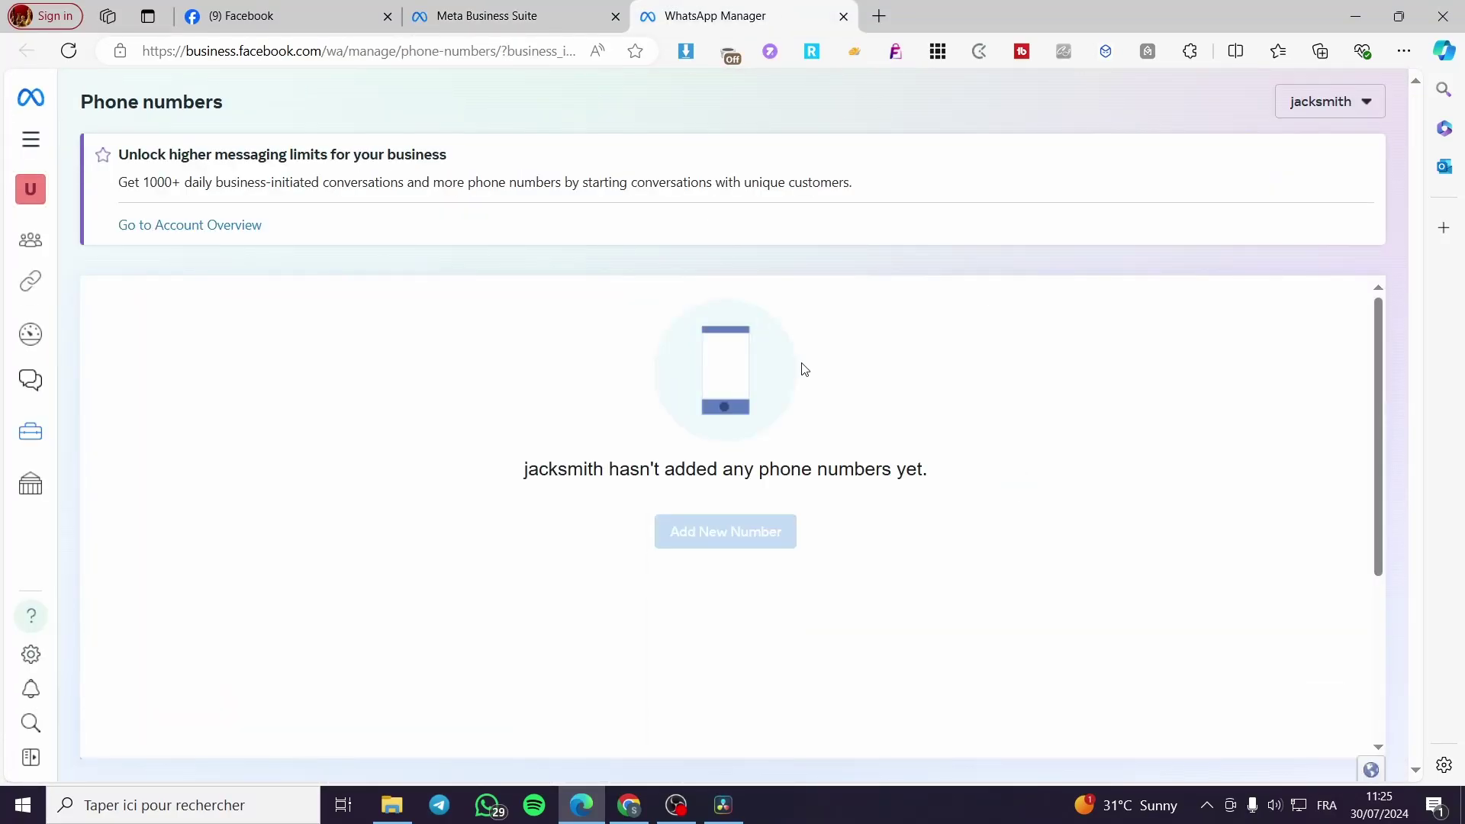
mouse_move(33, 244)
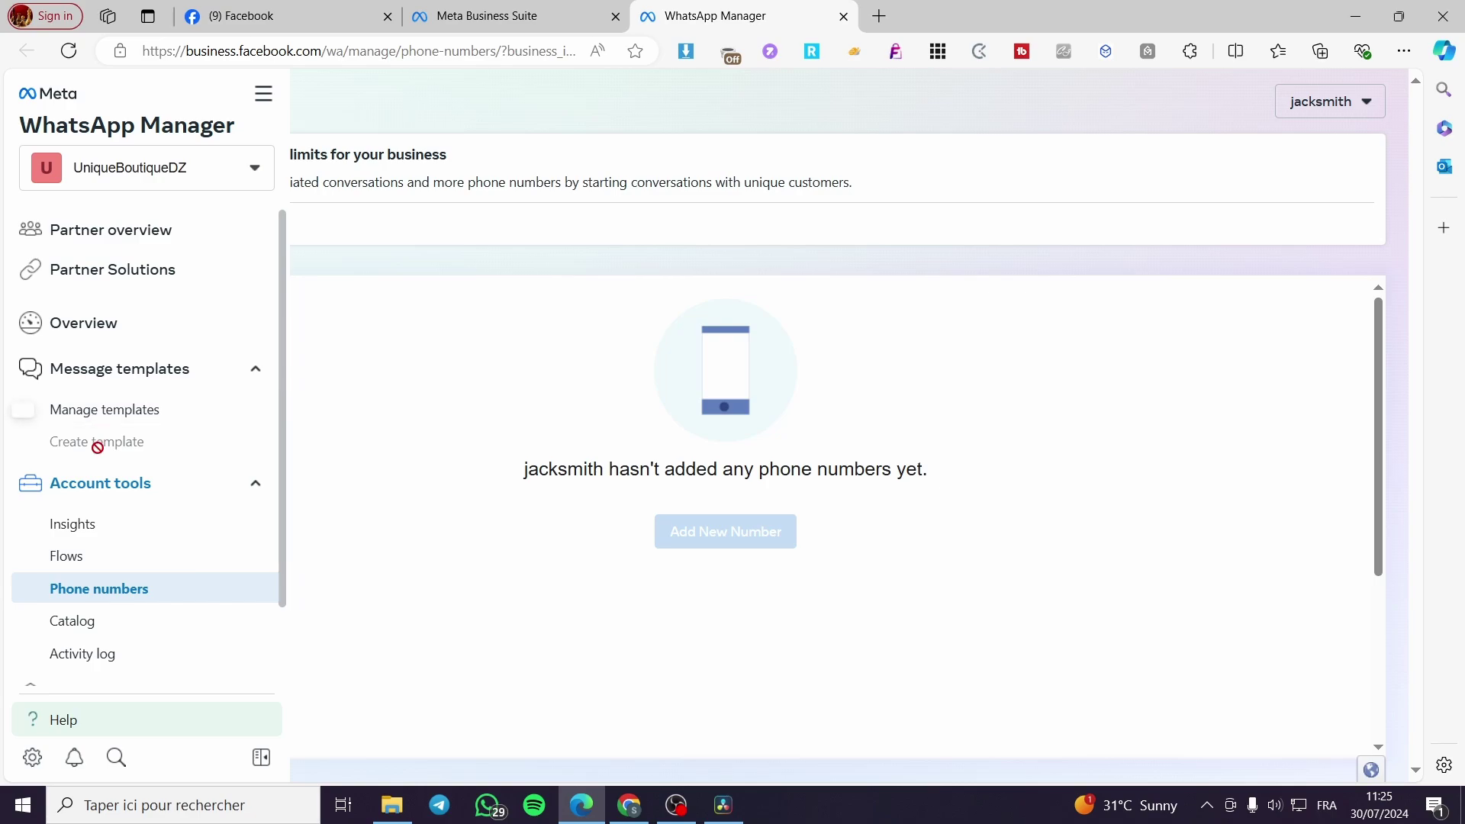
scroll(114, 506, "down", 1)
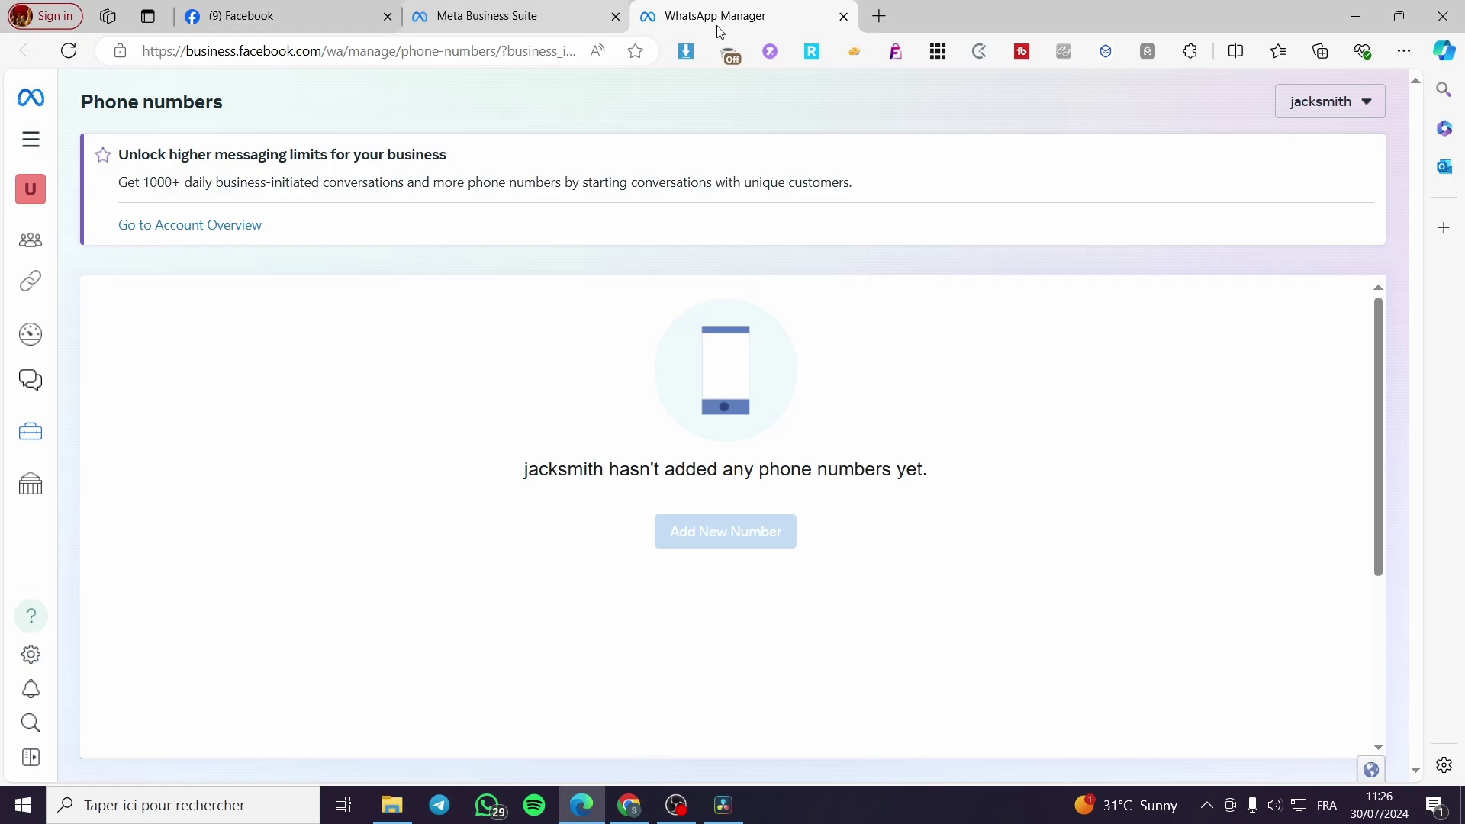
left_click(844, 17)
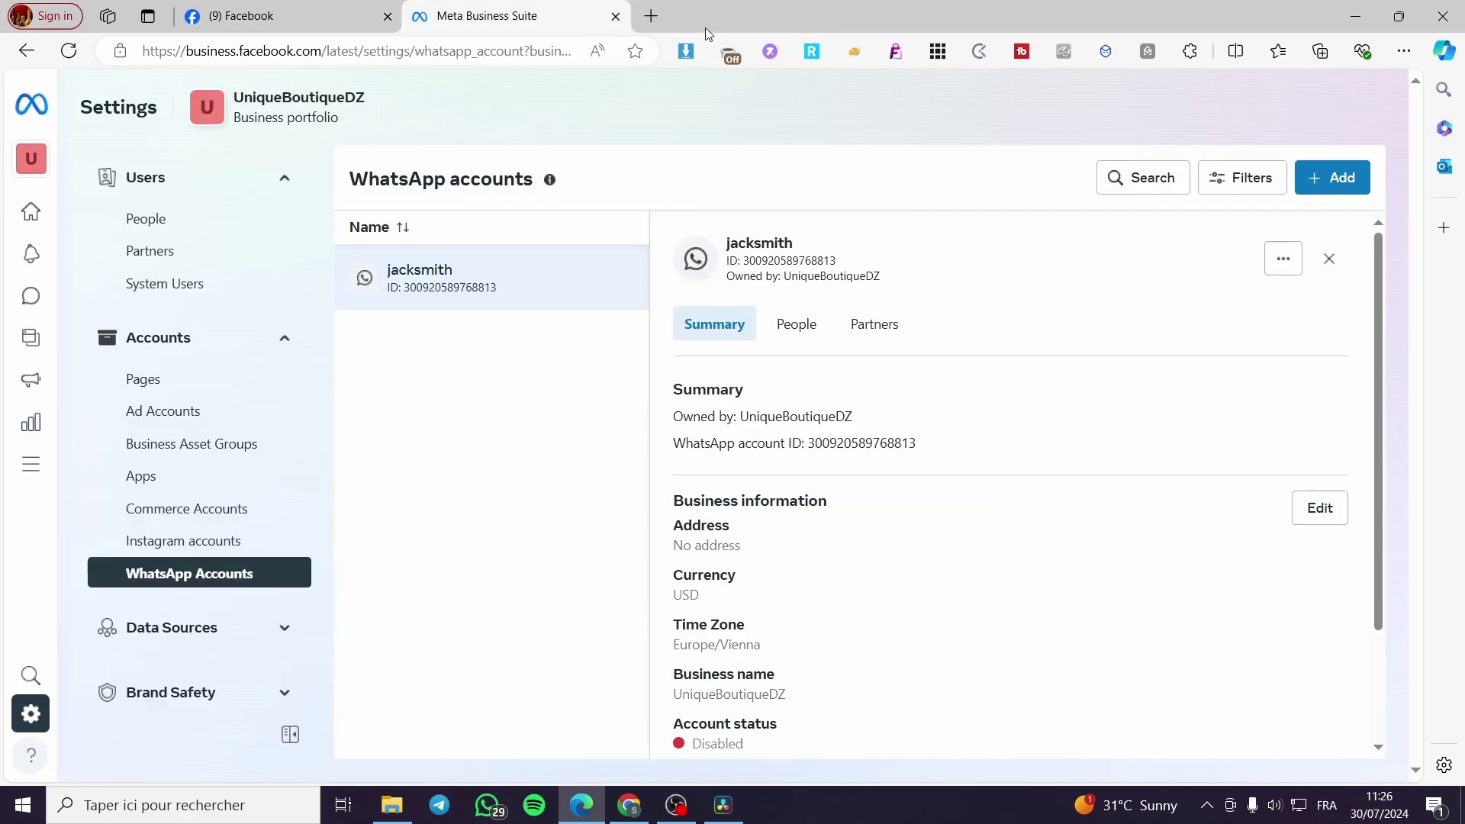
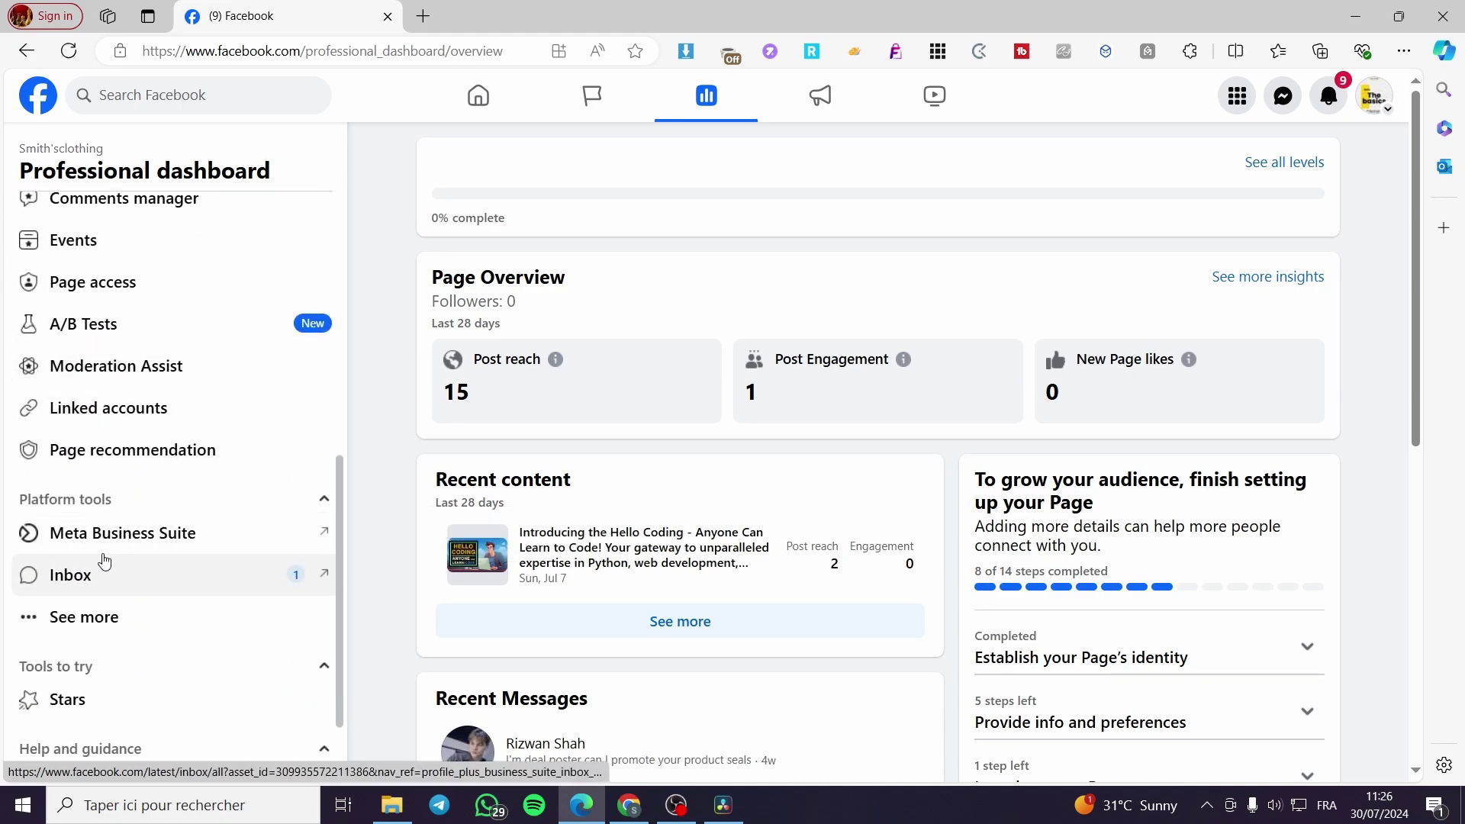
Open the Smith'sclothing inbox from the Professional dashboard, and review its suggested and existing message automations
left_click(84, 578)
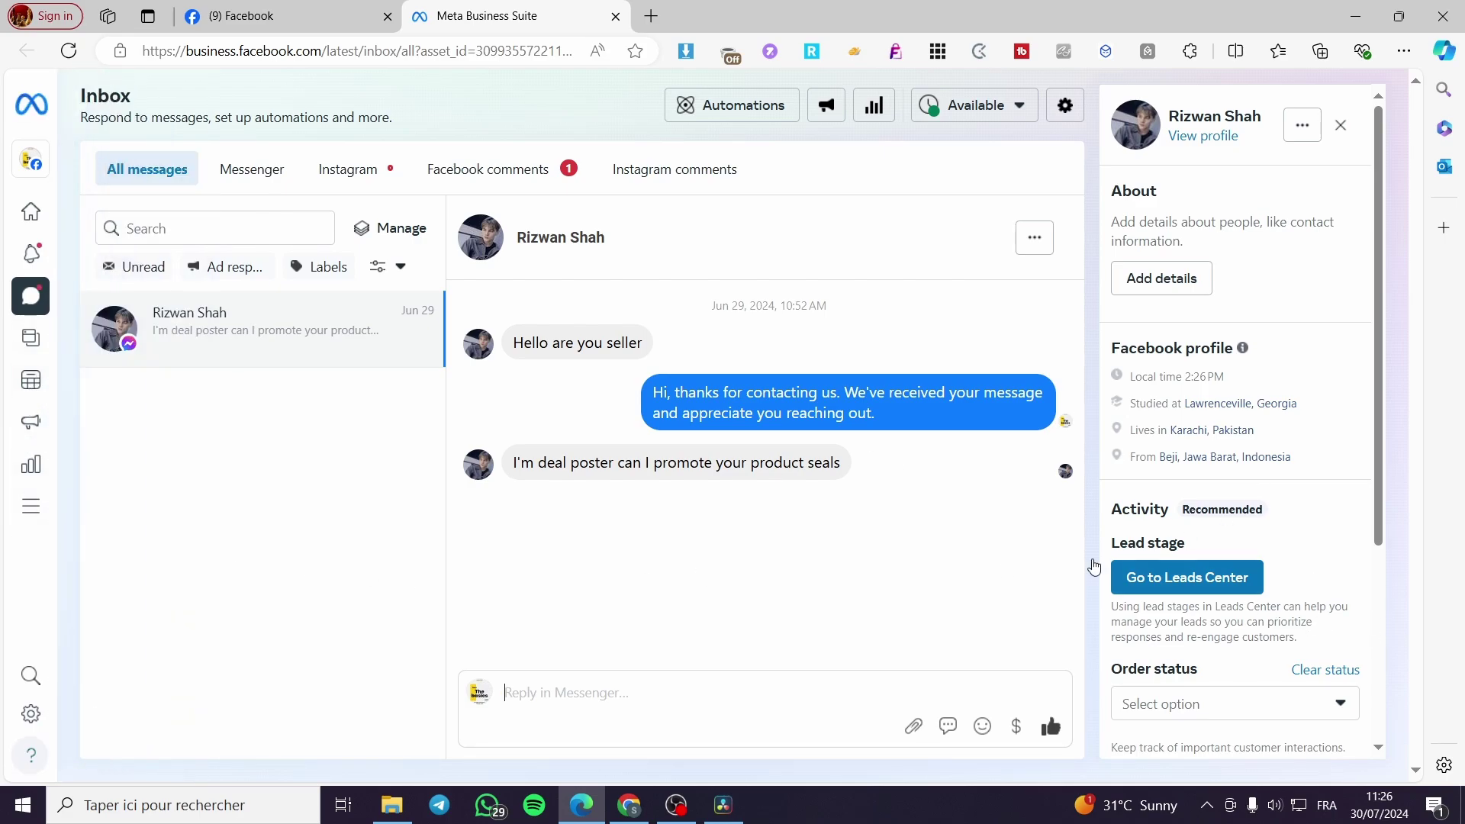
left_click(719, 111)
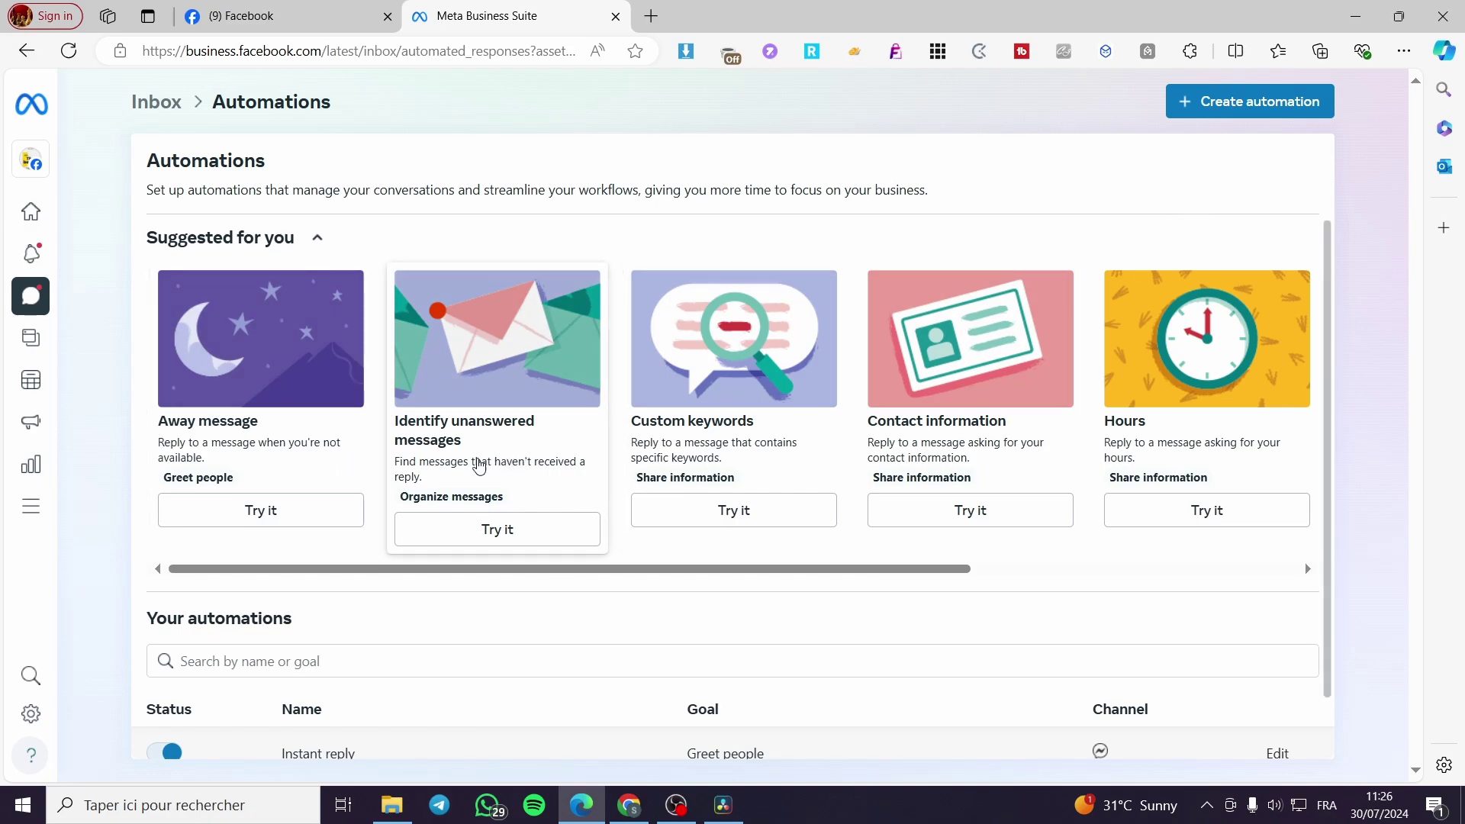
scroll(968, 465, "down", 1)
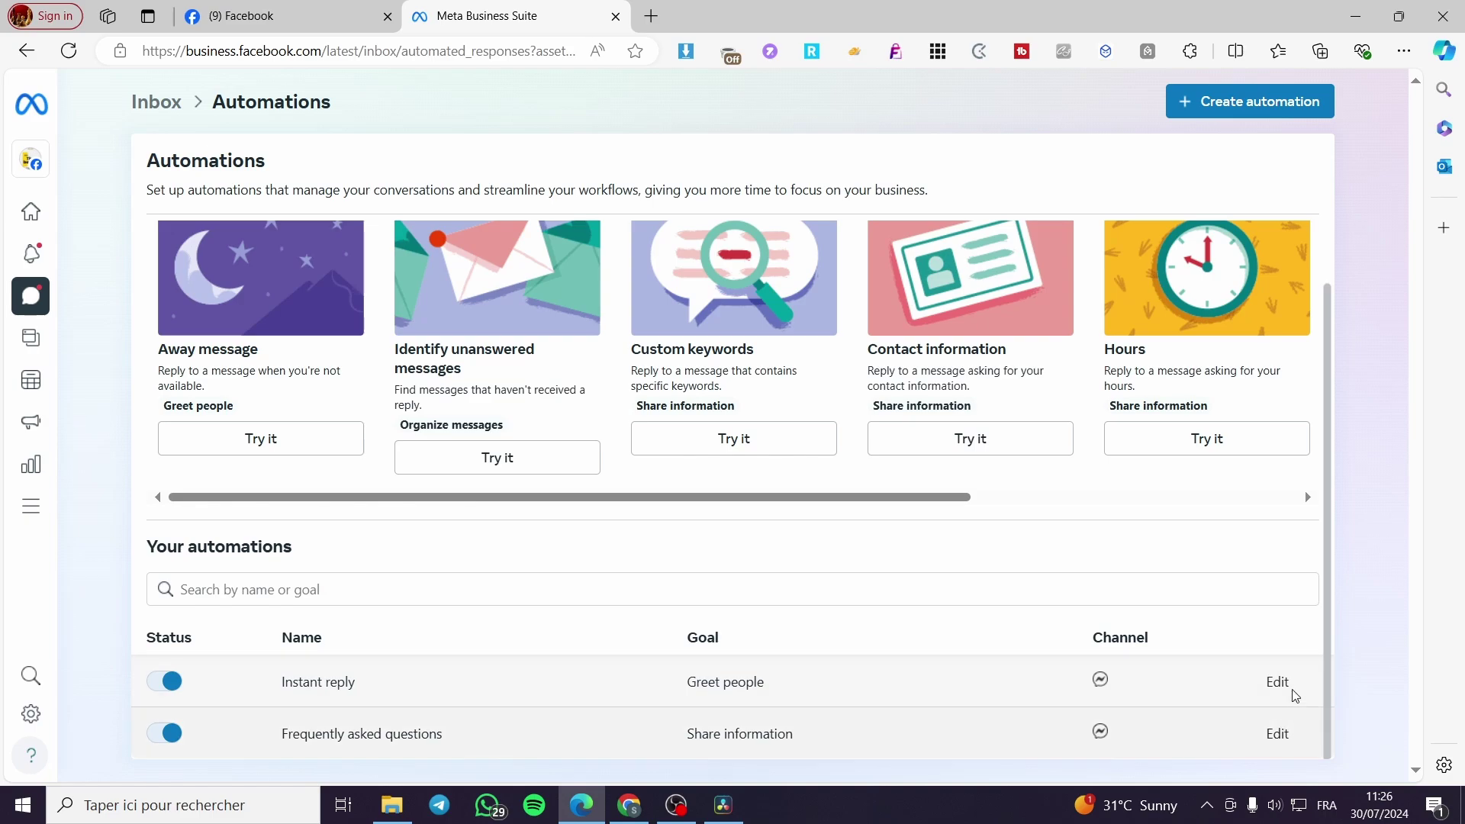
Browse the automation templates and start a new custom automation from scratch
left_click(1266, 103)
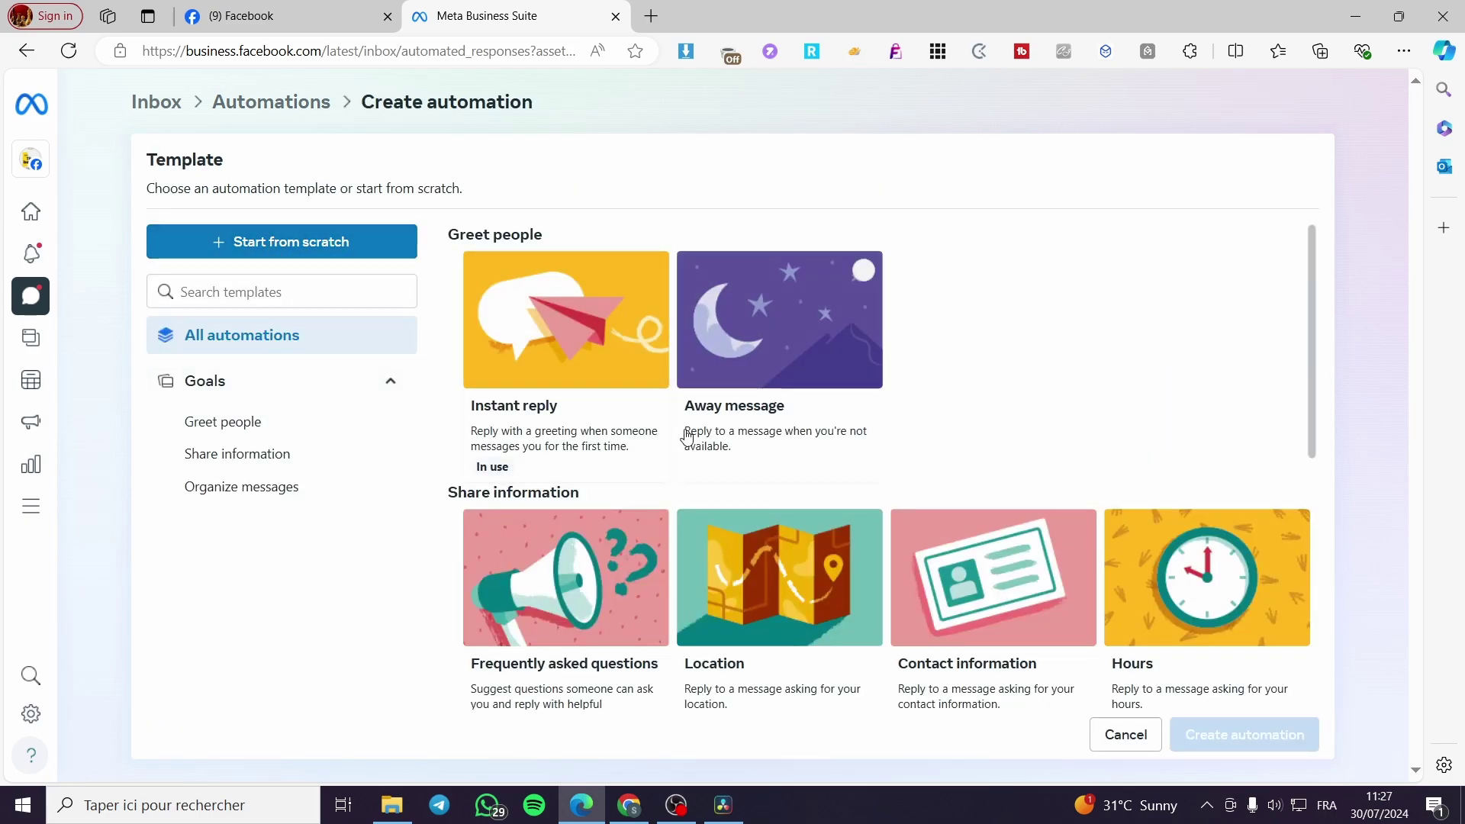
scroll(650, 435, "down", 6)
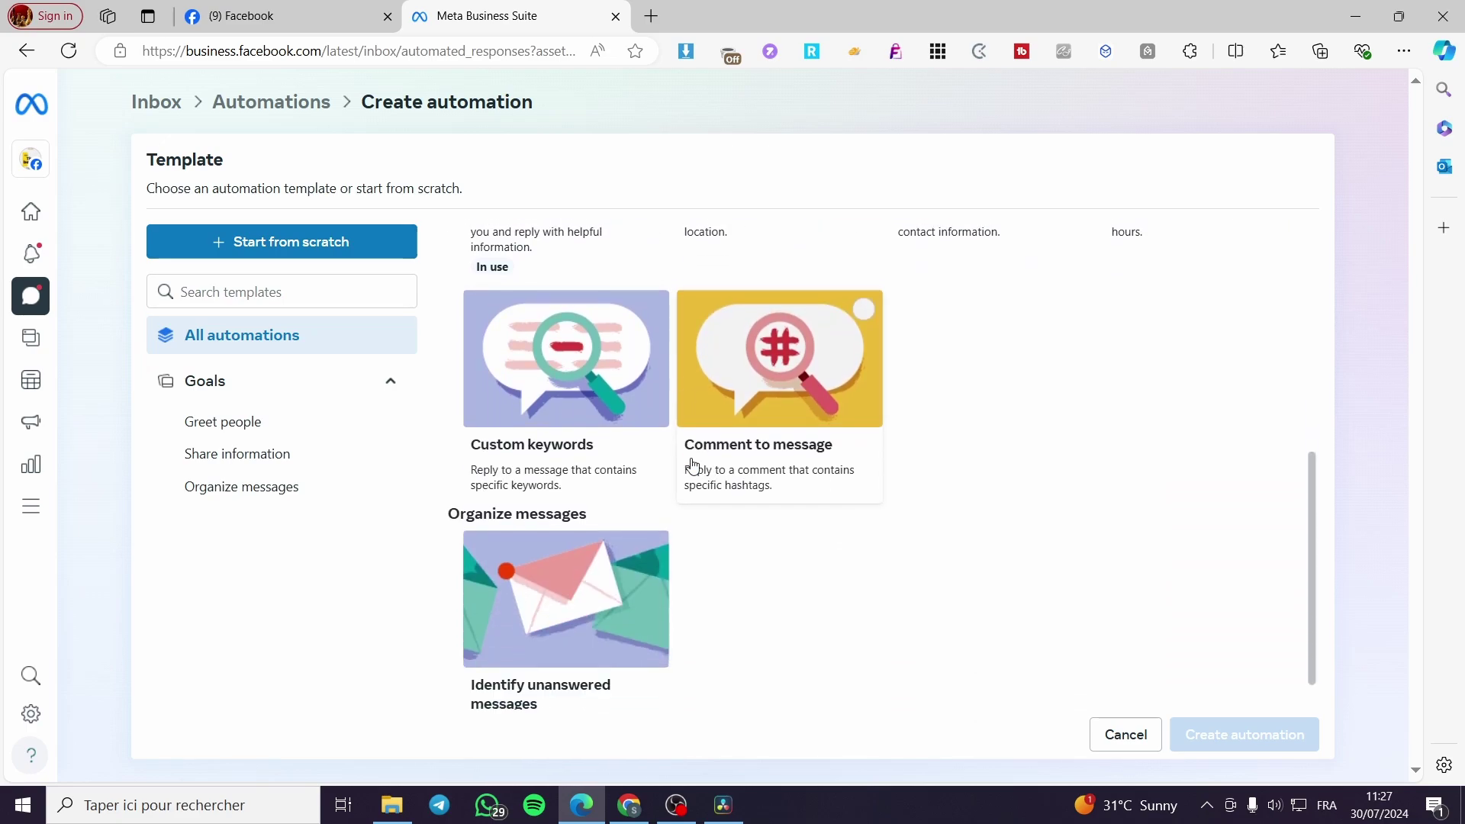
scroll(697, 466, "up", 6)
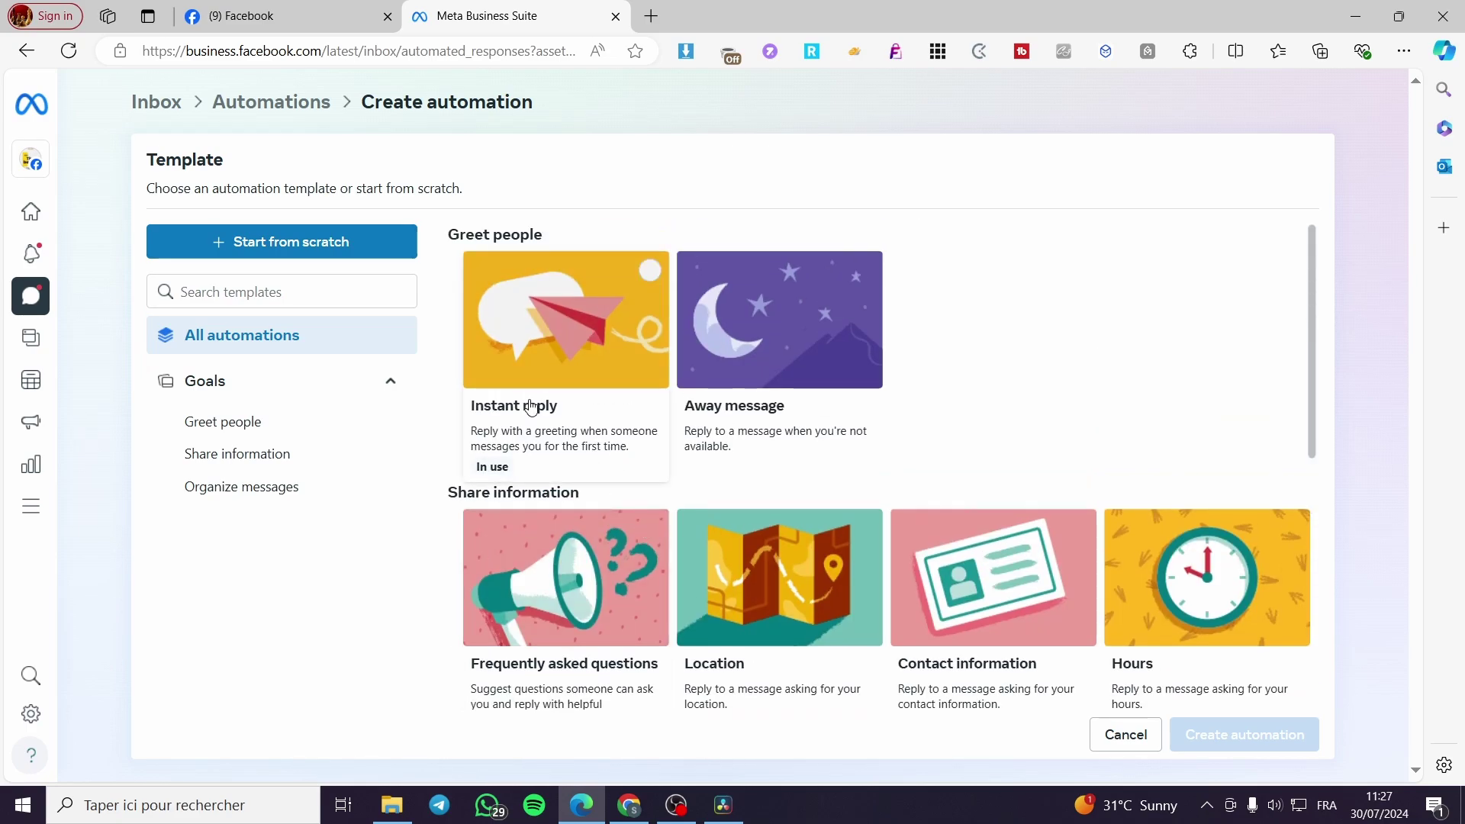
left_click(317, 241)
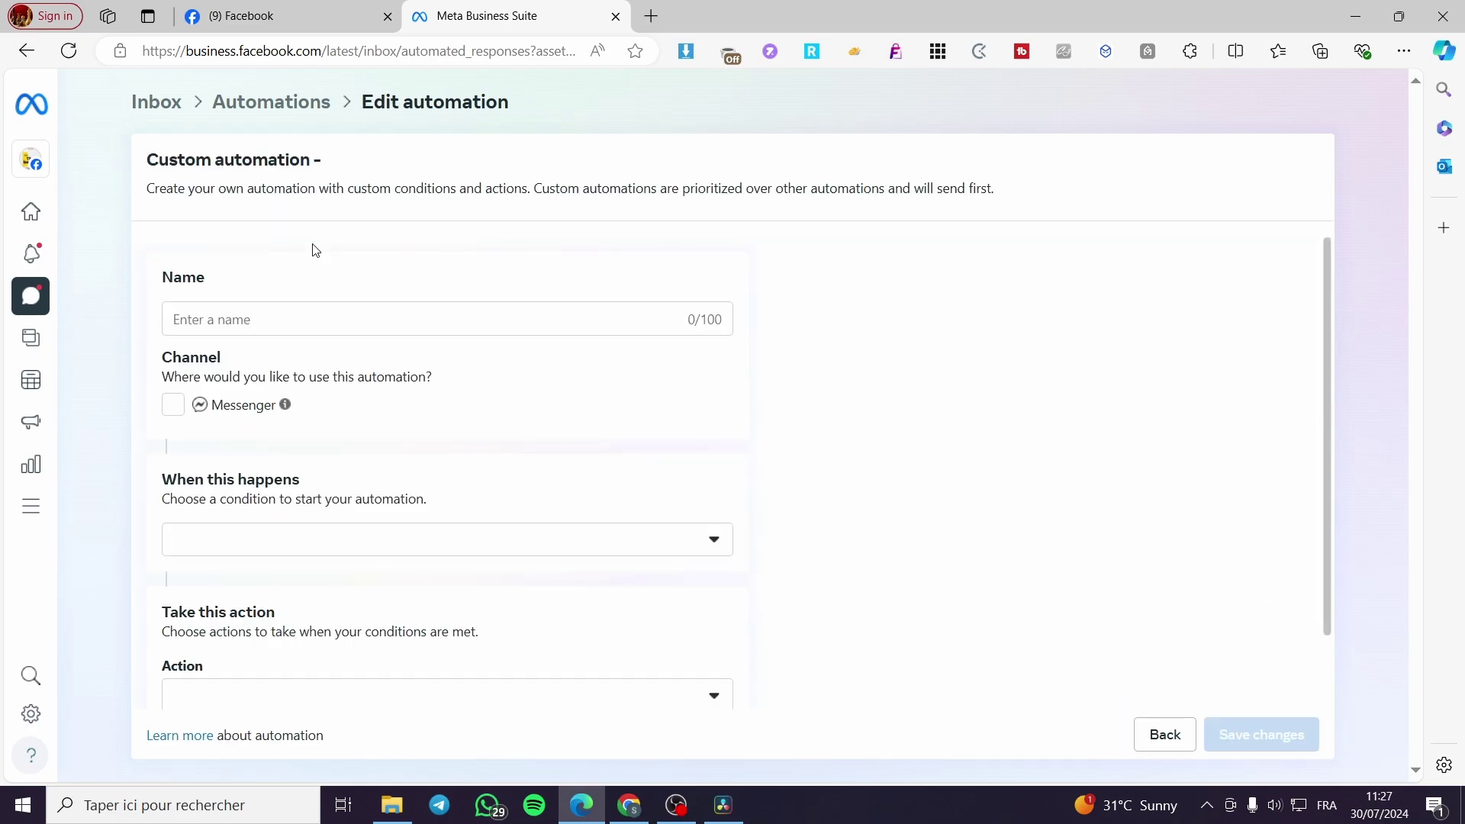